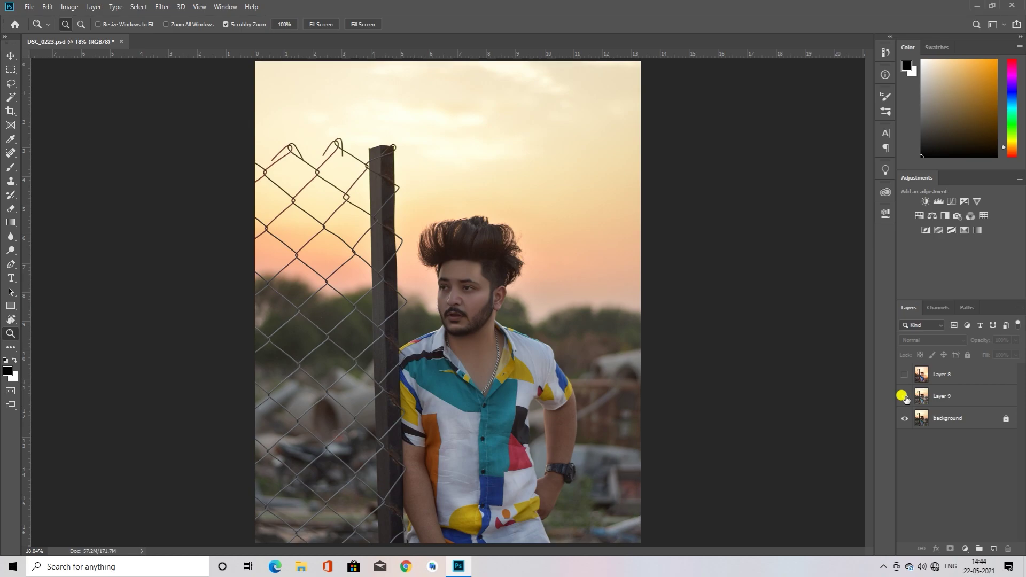
Toggle Layer 9 and Layer 8 visibility to compare the hair and warm-glow versions.
{"action": "left_click", "coordinate": [903, 397]}
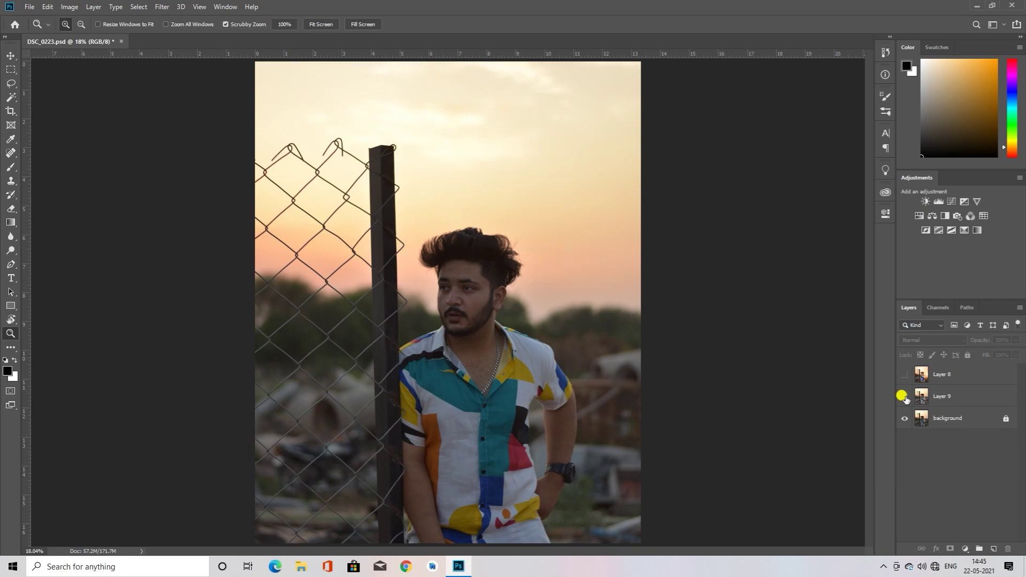
{"action": "left_click", "coordinate": [903, 397]}
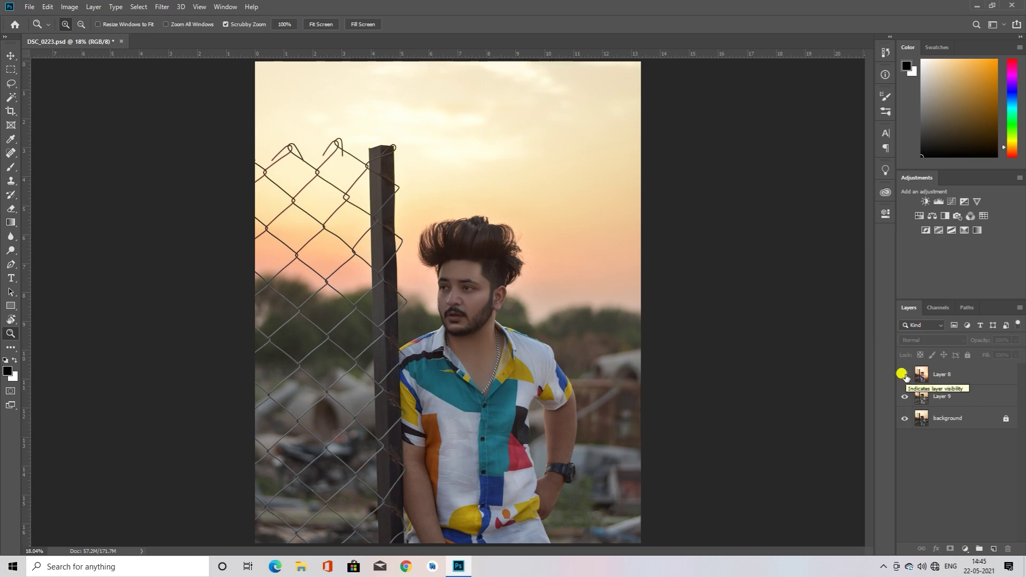
{"action": "left_click", "coordinate": [904, 375]}
{"action": "left_click", "coordinate": [905, 377]}
Delete Layer 8 and duplicate Layer 9 into a Layer 9 copy.
{"action": "left_click", "coordinate": [905, 375]}
{"action": "left_click", "coordinate": [946, 374]}
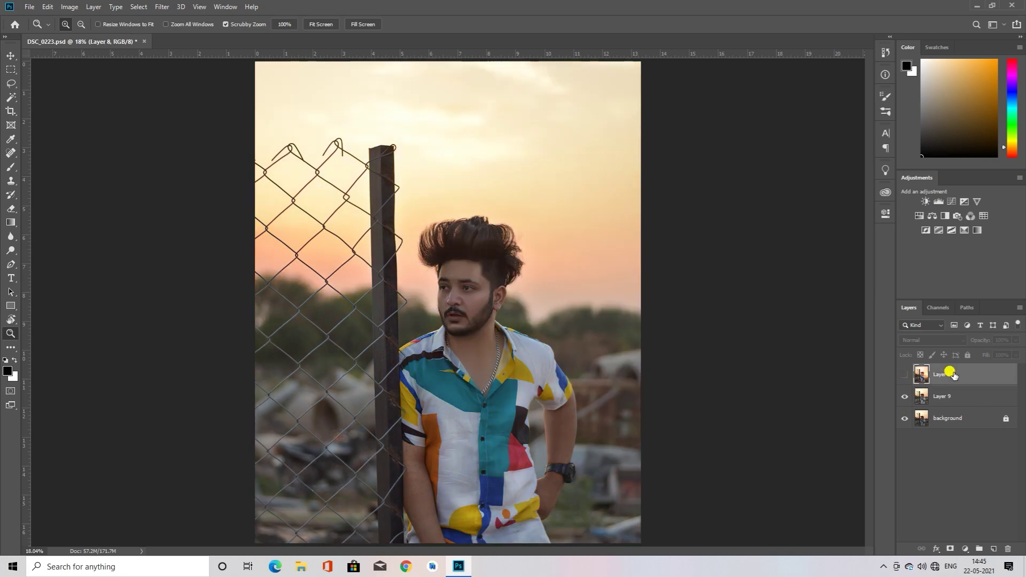
{"action": "key", "text": "Delete"}
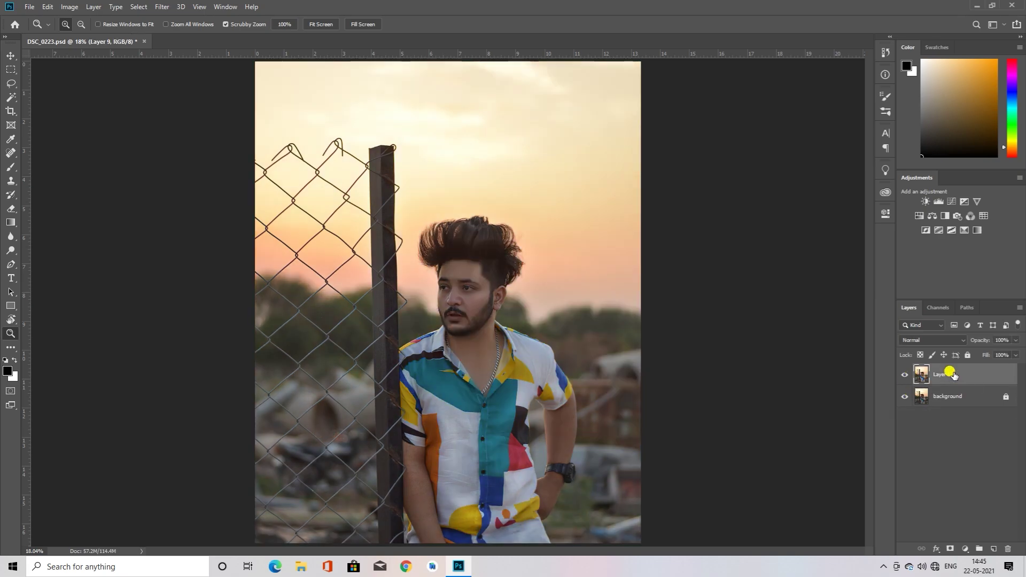
{"action": "left_click_drag", "start_coordinate": [977, 377], "coordinate": [994, 549]}
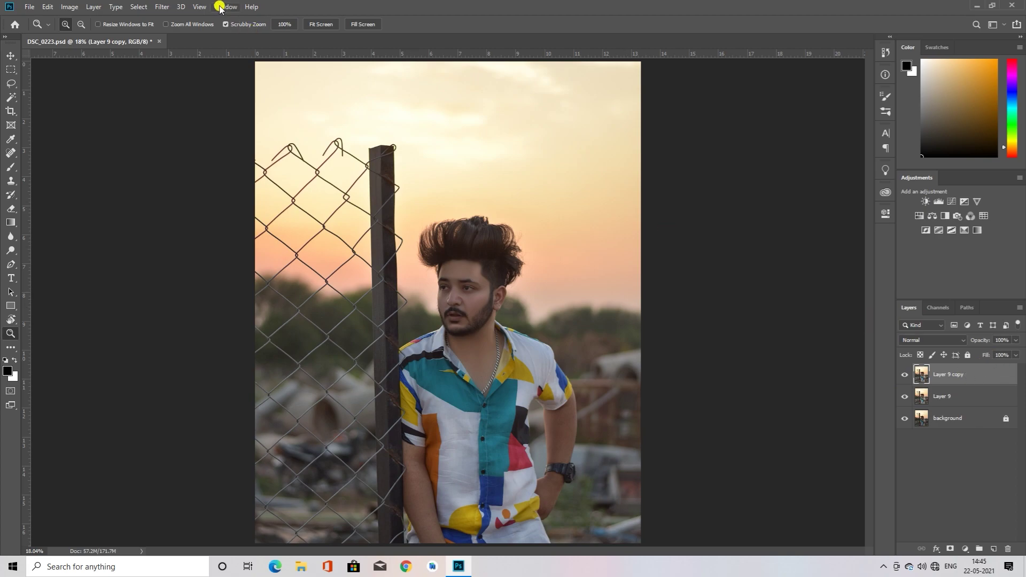
Open Camera Raw on Layer 9 copy and raise Calibration Blue Primary Saturation to +73.
{"action": "left_click", "coordinate": [166, 6]}
{"action": "left_click", "coordinate": [166, 6]}
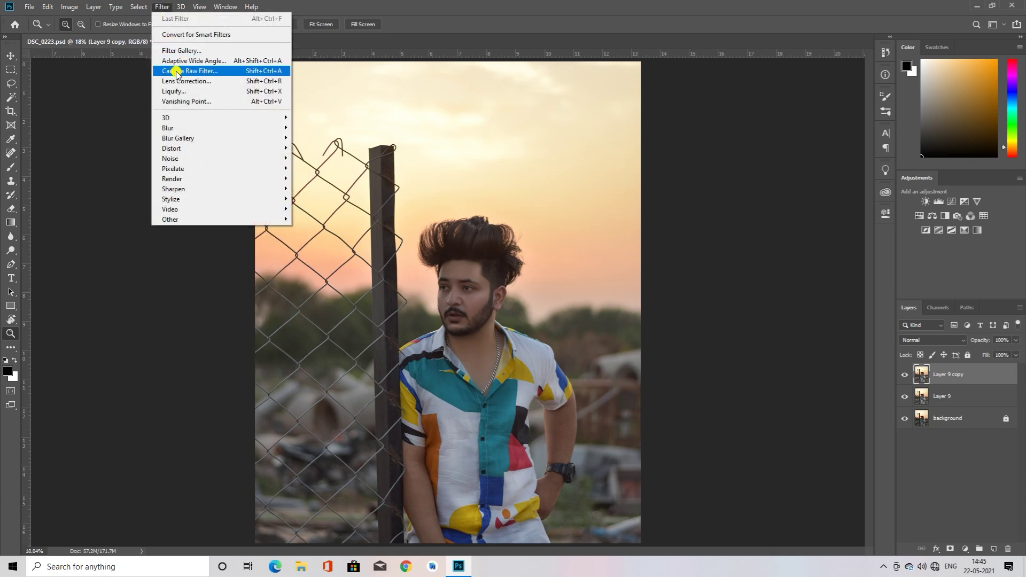
{"action": "left_click", "coordinate": [176, 71]}
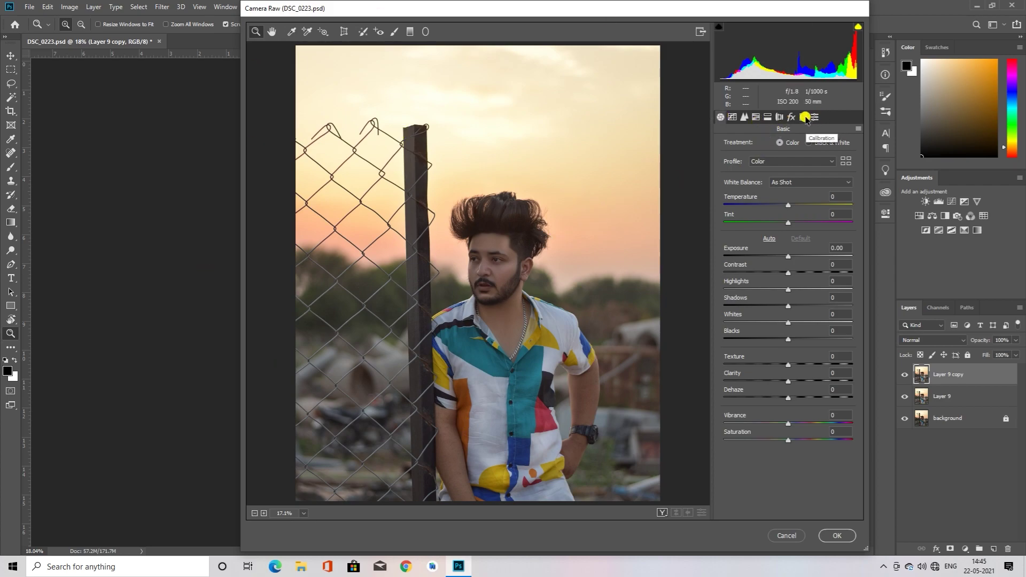
{"action": "left_click", "coordinate": [804, 118]}
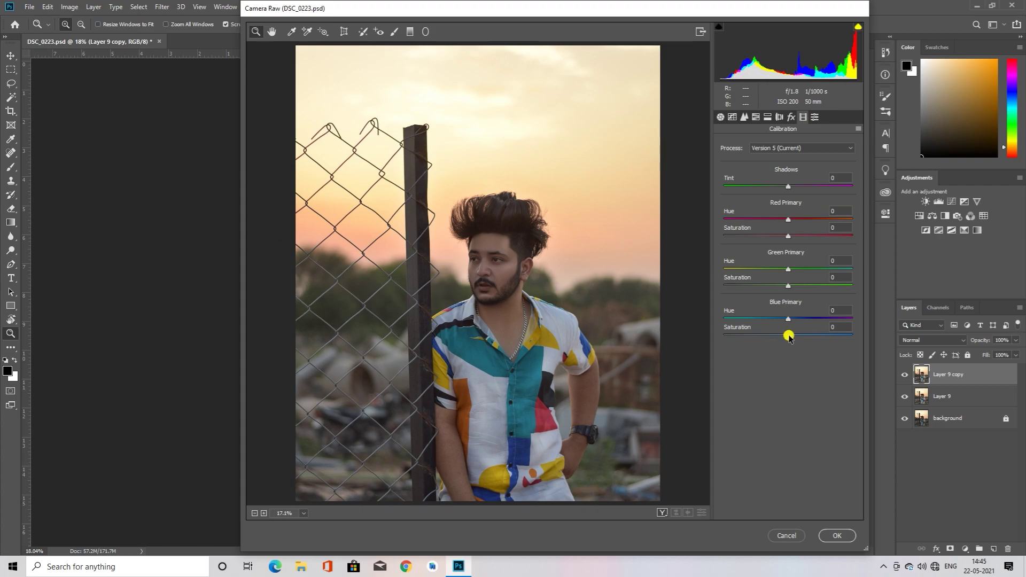
{"action": "mouse_move", "coordinate": [788, 335]}
{"action": "left_mouse_down"}
{"action": "mouse_move", "coordinate": [843, 341]}
{"action": "mouse_move", "coordinate": [834, 342]}
{"action": "left_mouse_up"}
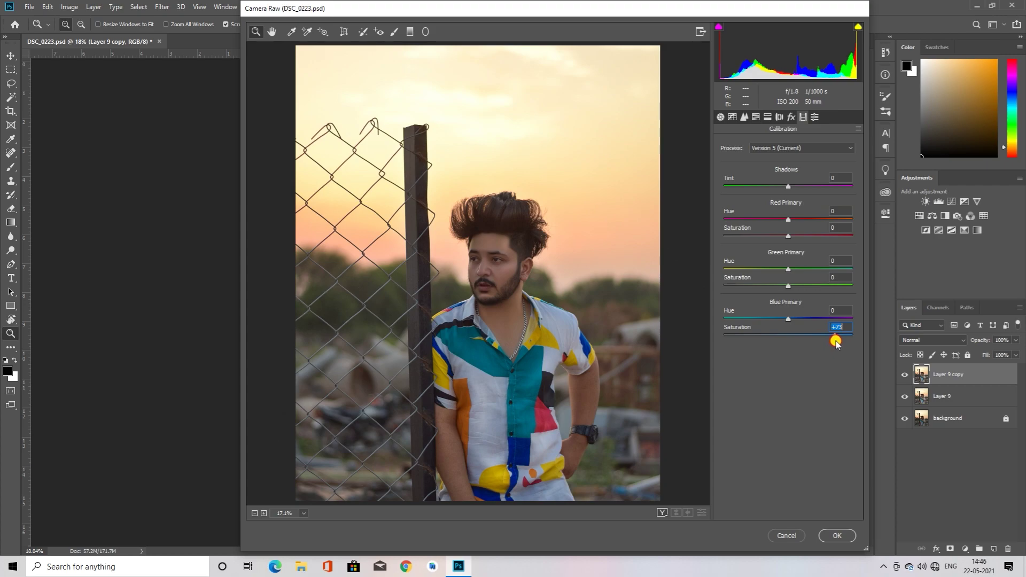
{"action": "left_click", "coordinate": [677, 512]}
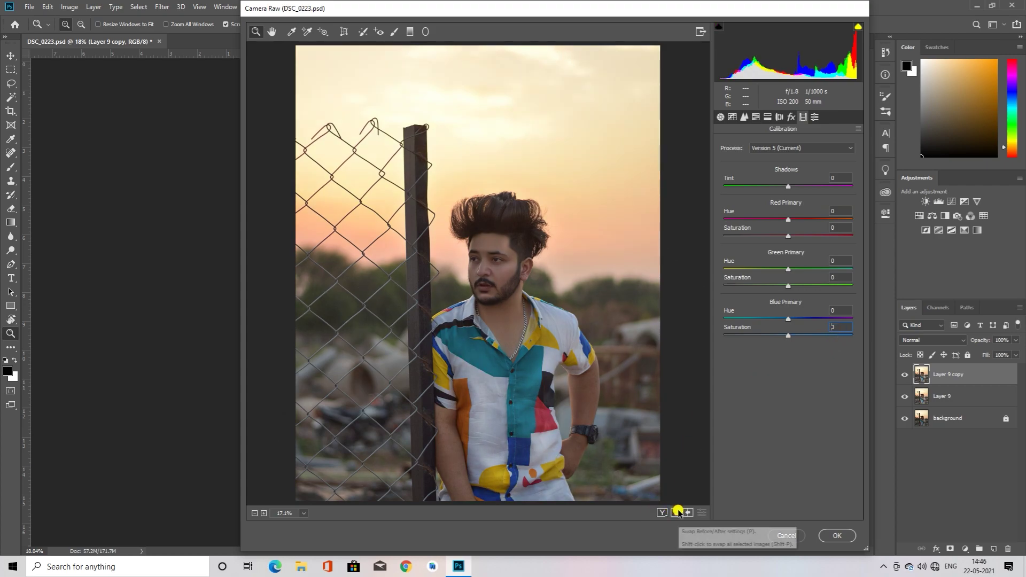
{"action": "left_click", "coordinate": [677, 512]}
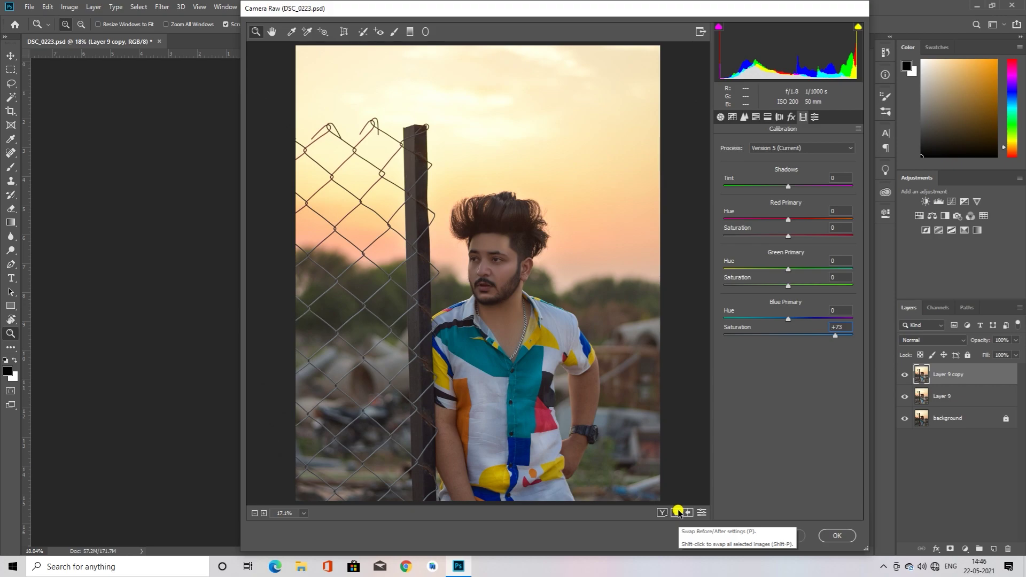
{"action": "left_click", "coordinate": [677, 512]}
{"action": "left_click", "coordinate": [677, 512]}
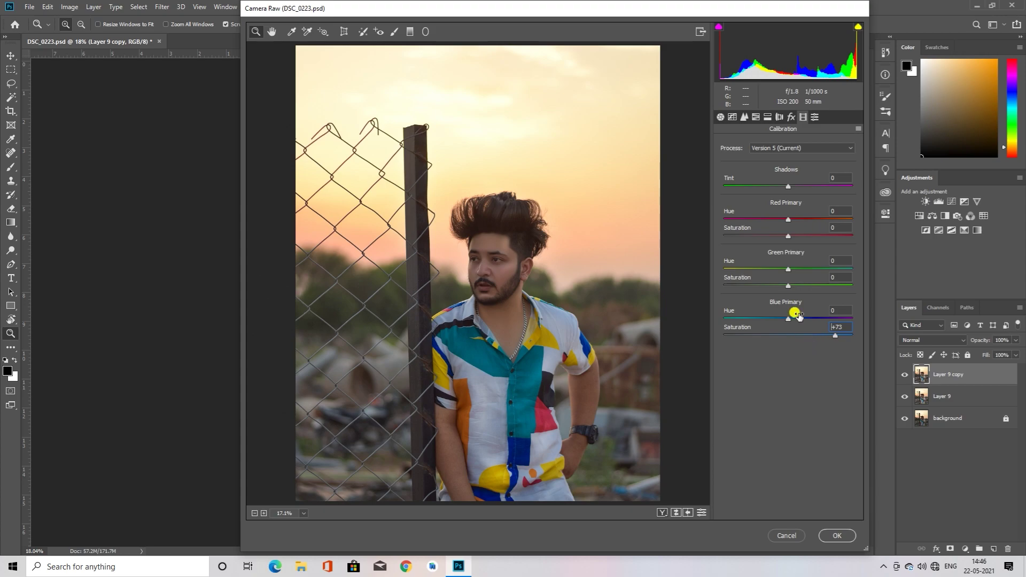
Nudge the Blue Primary hue and shift the Green and Red primary saturations.
{"action": "mouse_move", "coordinate": [788, 319]}
{"action": "left_mouse_down"}
{"action": "mouse_move", "coordinate": [769, 320]}
{"action": "mouse_move", "coordinate": [786, 322]}
{"action": "left_mouse_up"}
{"action": "mouse_move", "coordinate": [790, 286]}
{"action": "left_mouse_down"}
{"action": "mouse_move", "coordinate": [800, 287]}
{"action": "mouse_move", "coordinate": [797, 273]}
{"action": "left_mouse_up"}
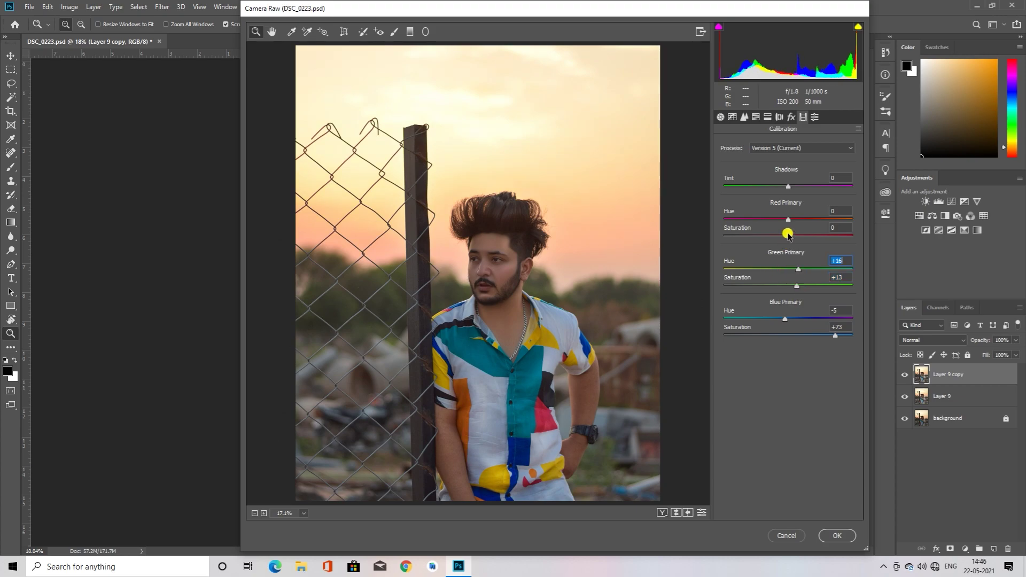
{"action": "mouse_move", "coordinate": [790, 231]}
{"action": "left_mouse_down"}
{"action": "mouse_move", "coordinate": [799, 231]}
{"action": "mouse_move", "coordinate": [786, 234]}
{"action": "mouse_move", "coordinate": [771, 218]}
{"action": "mouse_move", "coordinate": [792, 220]}
{"action": "left_mouse_up"}
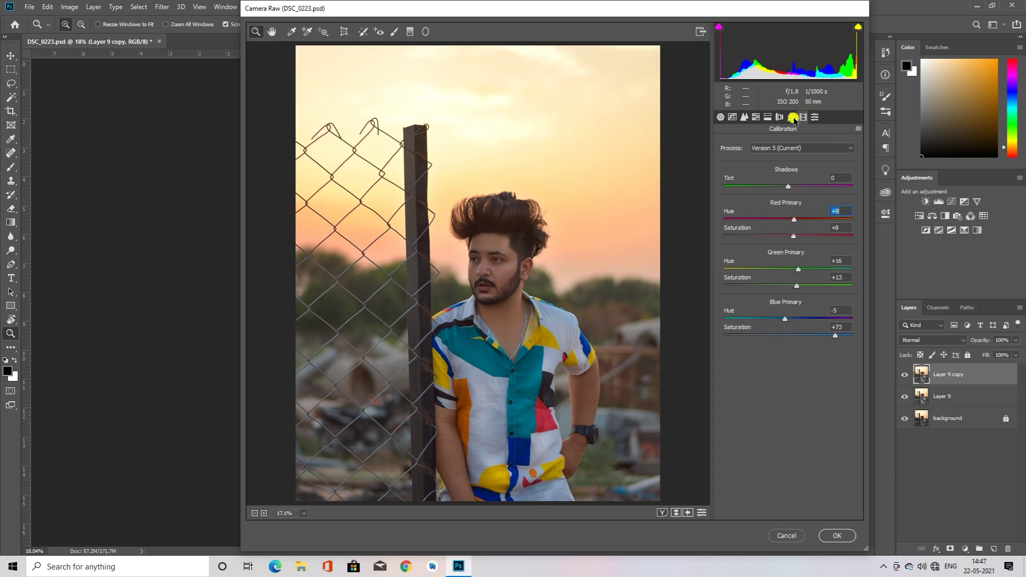
{"action": "left_click", "coordinate": [756, 117]}
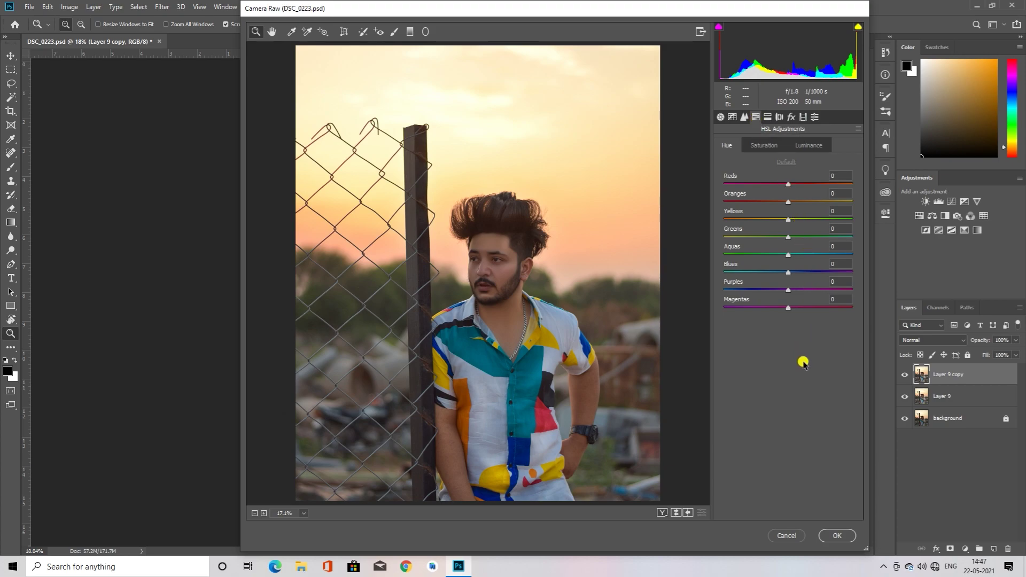
Raise HSL saturation of Reds, Oranges and Greens; set Purples and Magentas to -100.
{"action": "left_click", "coordinate": [770, 146]}
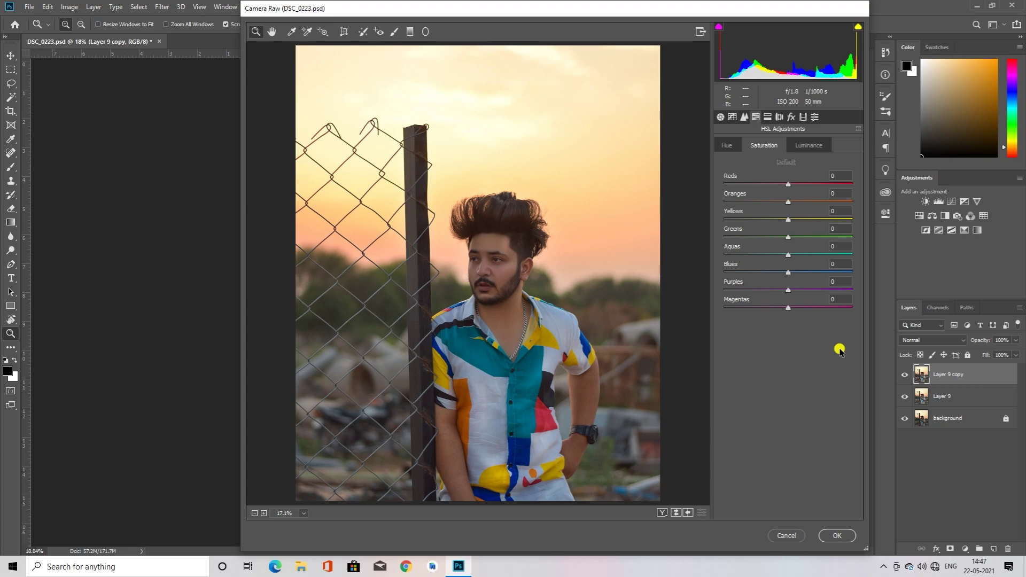
{"action": "left_click", "coordinate": [792, 184]}
{"action": "left_click_drag", "start_coordinate": [789, 202], "coordinate": [796, 203]}
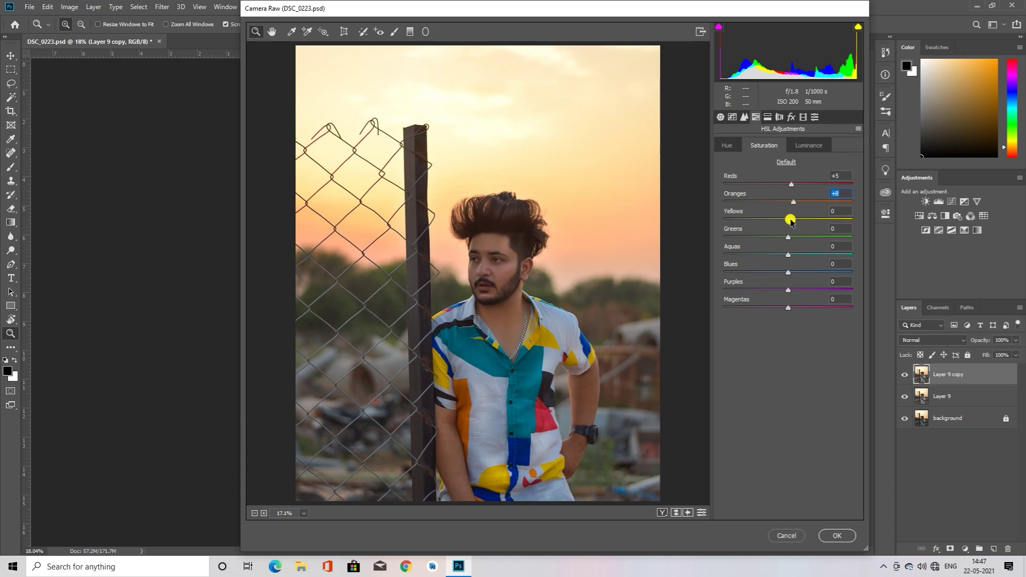
{"action": "mouse_move", "coordinate": [790, 220]}
{"action": "left_mouse_down"}
{"action": "mouse_move", "coordinate": [810, 223]}
{"action": "mouse_move", "coordinate": [788, 232]}
{"action": "left_mouse_up"}
{"action": "left_click_drag", "start_coordinate": [789, 235], "coordinate": [826, 236]}
{"action": "left_click_drag", "start_coordinate": [789, 255], "coordinate": [789, 270]}
{"action": "left_click_drag", "start_coordinate": [789, 290], "coordinate": [695, 289]}
{"action": "left_click_drag", "start_coordinate": [787, 307], "coordinate": [712, 310]}
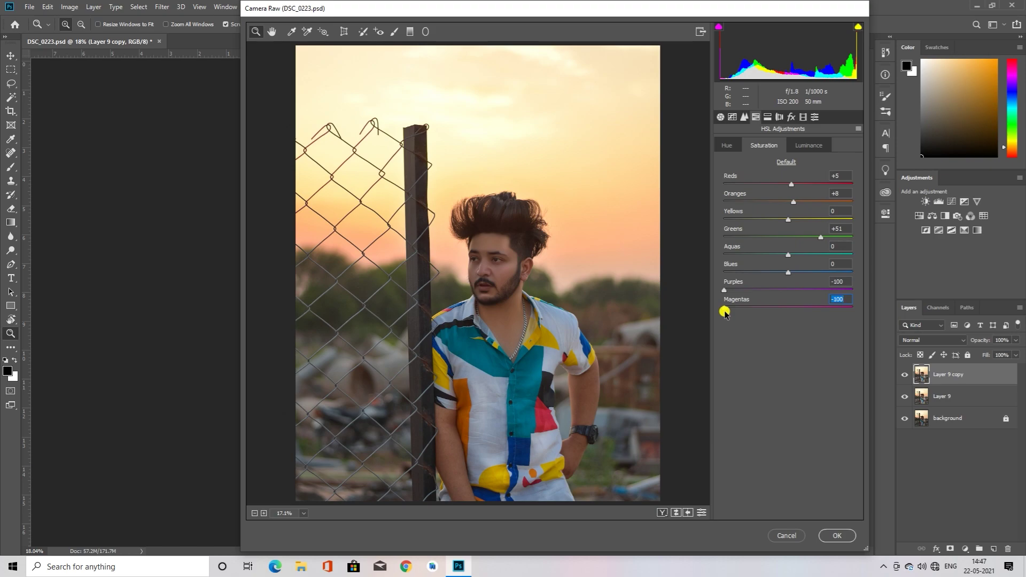
Shift HSL hues: Greens -100, Yellows -27, Aquas +100 to turn the shirt blue.
{"action": "left_click", "coordinate": [726, 148]}
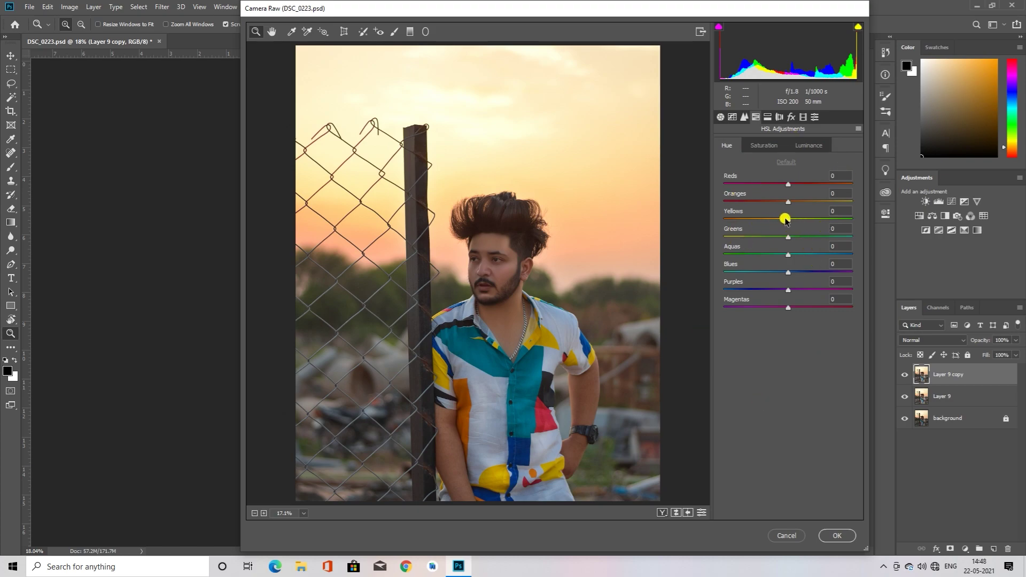
{"action": "left_click_drag", "start_coordinate": [788, 239], "coordinate": [657, 241]}
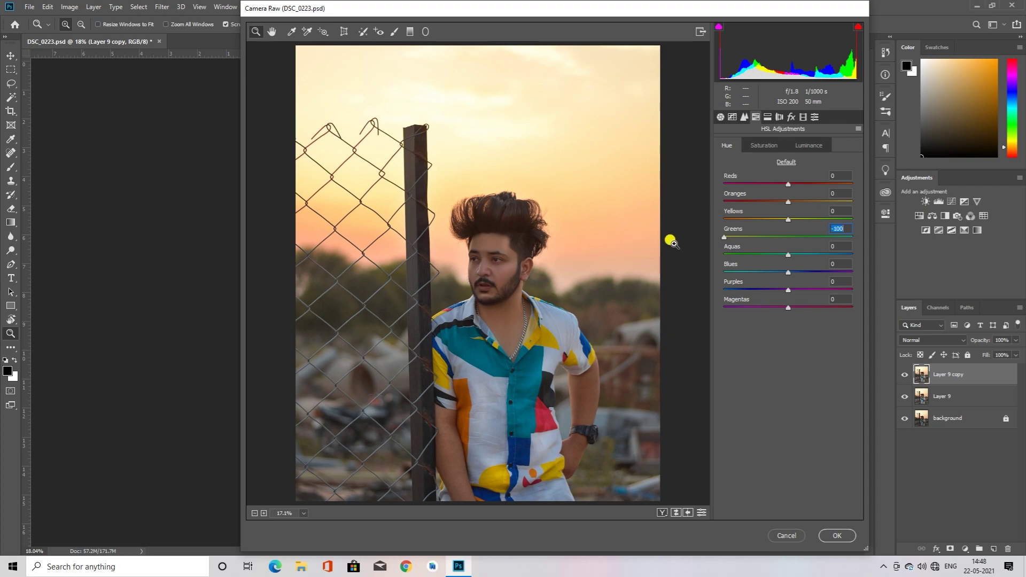
{"action": "left_click_drag", "start_coordinate": [789, 220], "coordinate": [774, 220]}
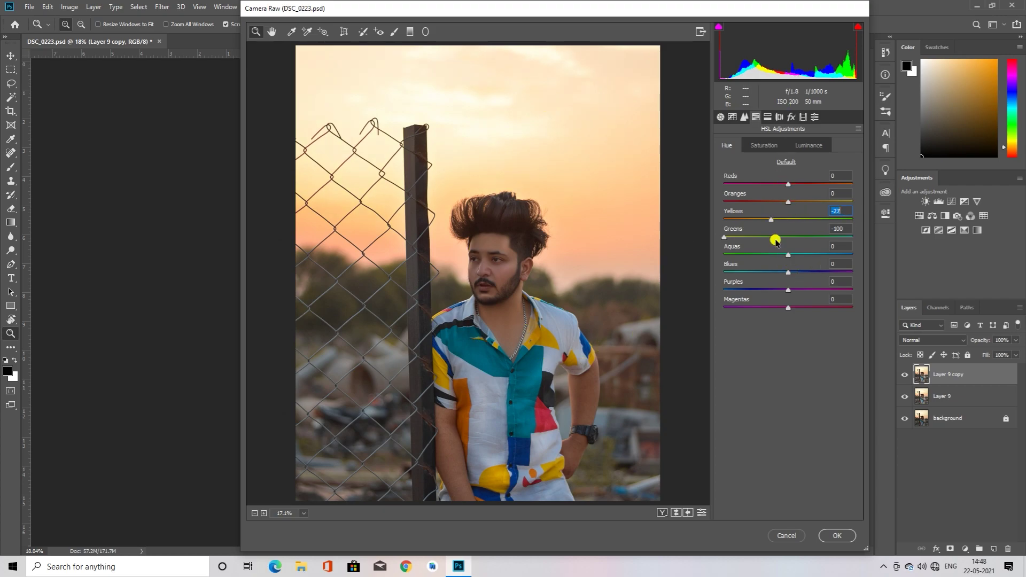
{"action": "mouse_move", "coordinate": [788, 254]}
{"action": "left_mouse_down"}
{"action": "mouse_move", "coordinate": [751, 265]}
{"action": "mouse_move", "coordinate": [866, 271]}
{"action": "left_mouse_up"}
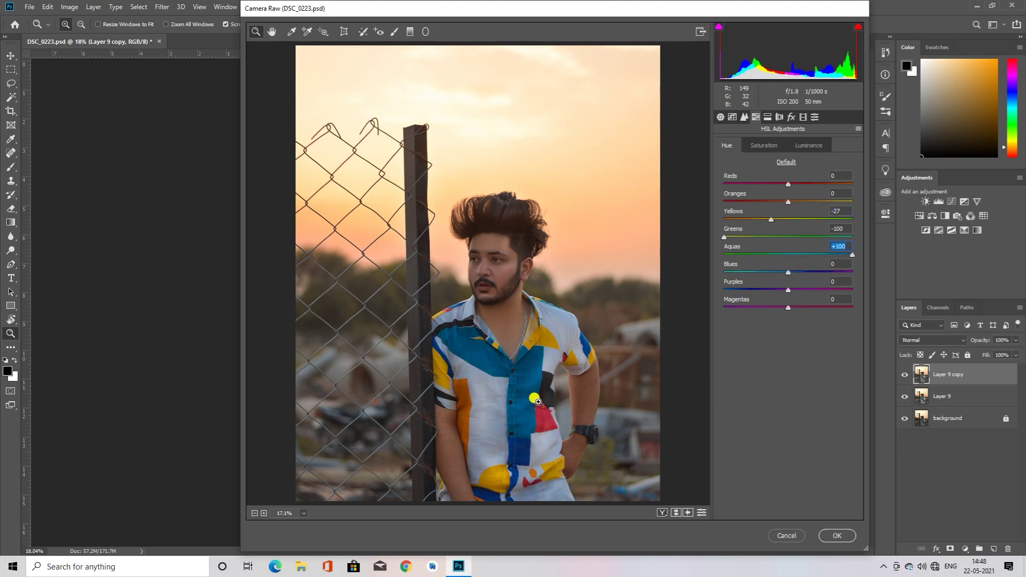
{"action": "left_click", "coordinate": [536, 398]}
{"action": "right_click", "coordinate": [550, 384]}
{"action": "left_click", "coordinate": [588, 449]}
{"action": "left_click", "coordinate": [788, 255]}
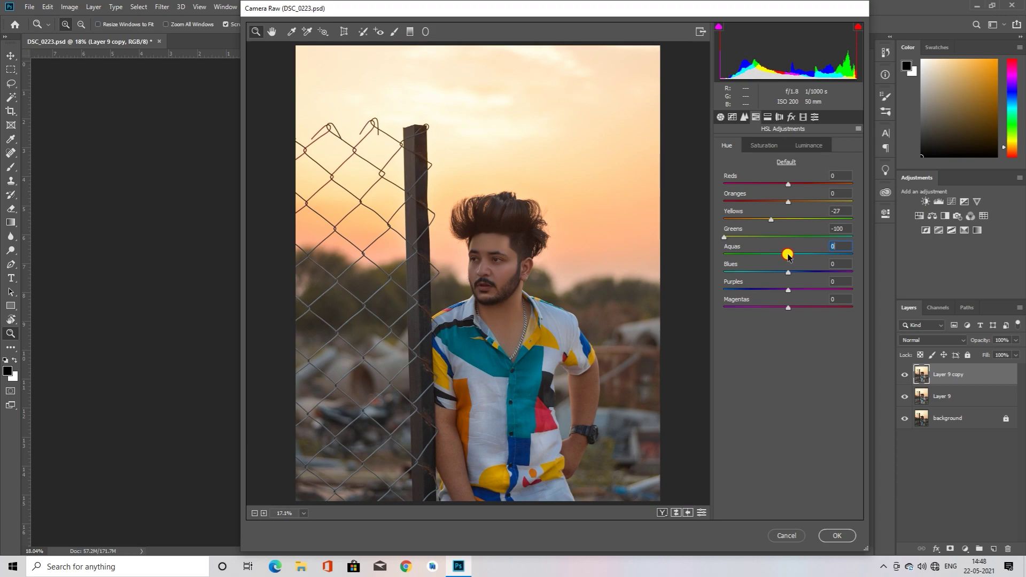
{"action": "left_click_drag", "start_coordinate": [788, 255], "coordinate": [965, 274]}
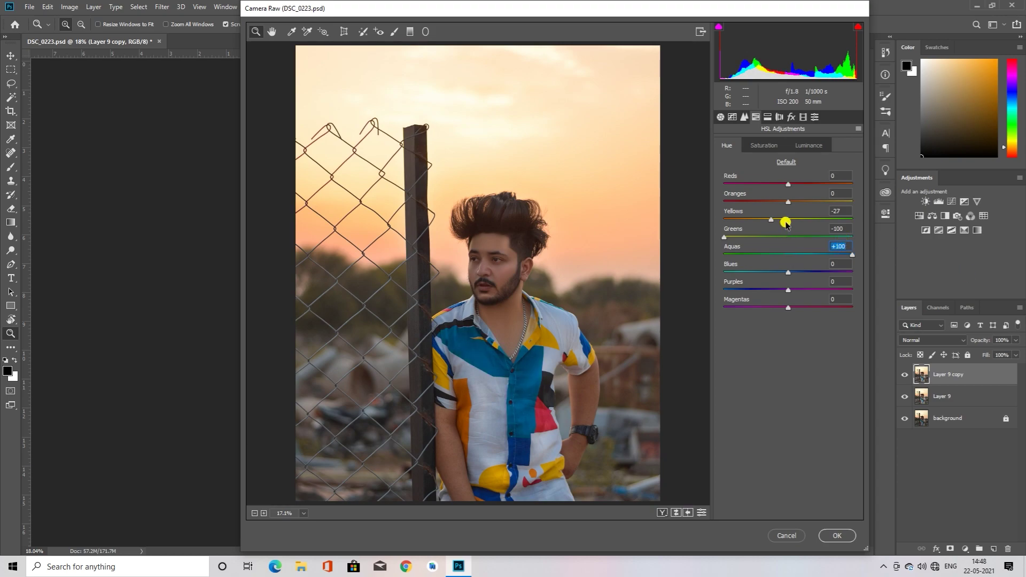
{"action": "left_click", "coordinate": [806, 146]}
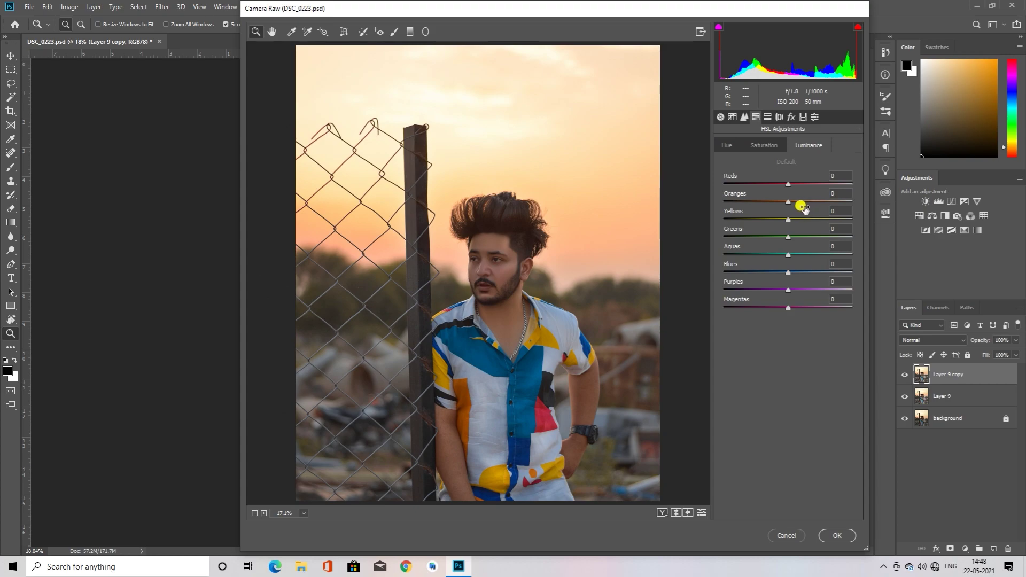
Set luminance Oranges +30, Yellows -12, Blues +100, then apply the Camera Raw edit.
{"action": "left_click_drag", "start_coordinate": [792, 202], "coordinate": [821, 208]}
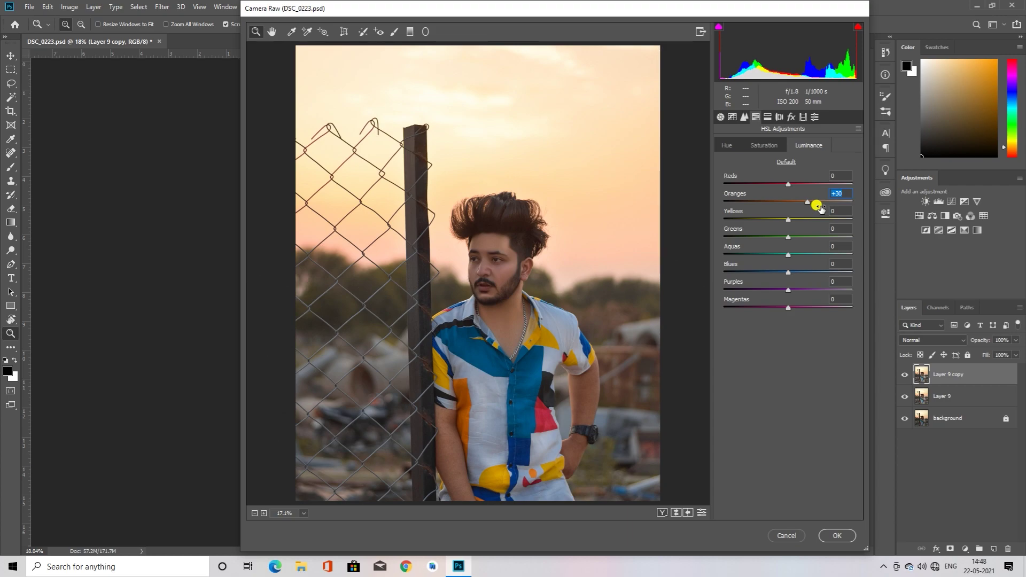
{"action": "mouse_move", "coordinate": [789, 219]}
{"action": "left_mouse_down"}
{"action": "mouse_move", "coordinate": [746, 226]}
{"action": "mouse_move", "coordinate": [788, 228]}
{"action": "left_mouse_up"}
{"action": "left_click_drag", "start_coordinate": [788, 272], "coordinate": [859, 274]}
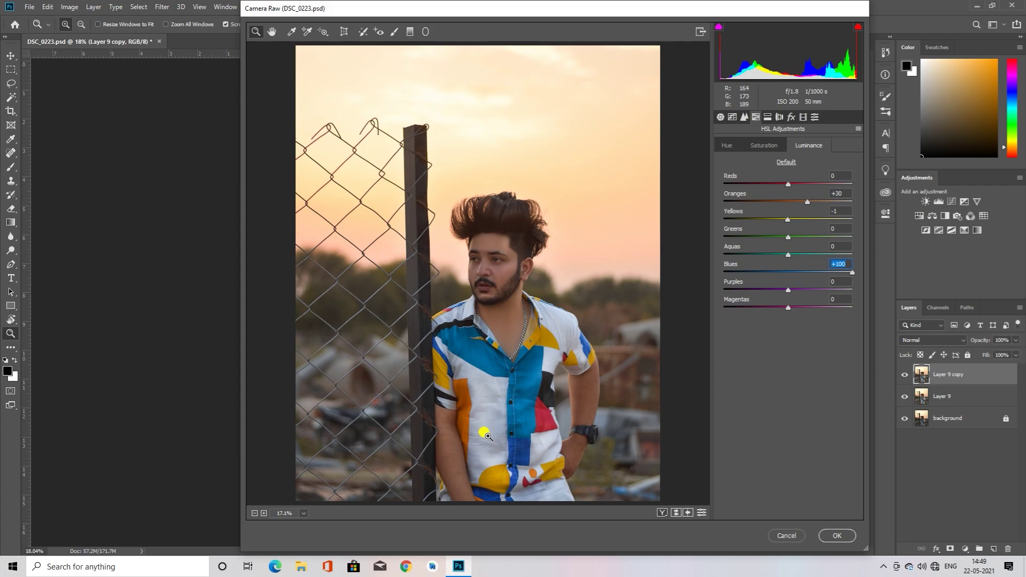
{"action": "left_click", "coordinate": [675, 514]}
{"action": "left_click", "coordinate": [674, 513]}
{"action": "left_click", "coordinate": [835, 536]}
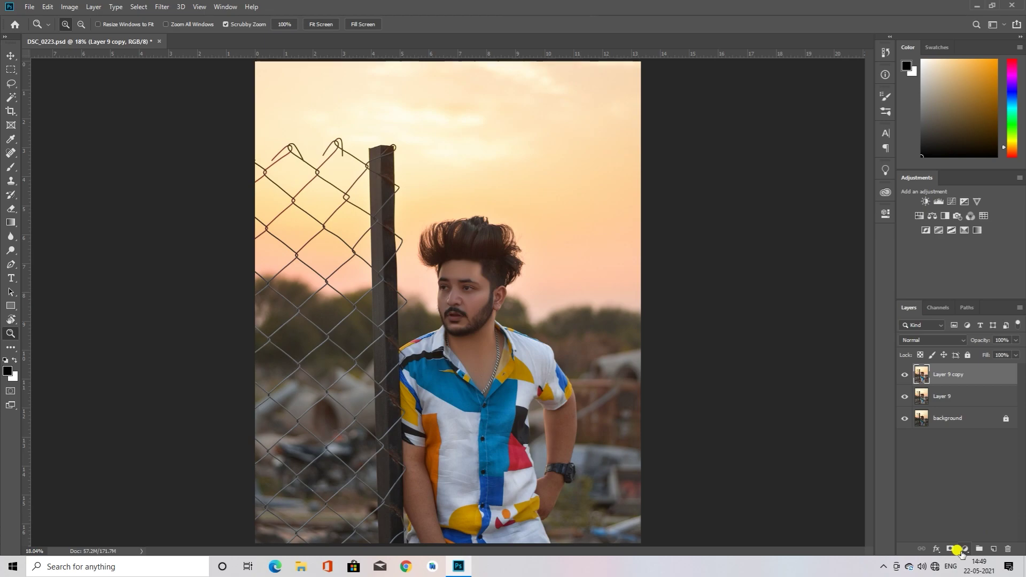
Add a Selective Color 1 adjustment layer, reviewing its Preset and Colors lists and keeping Reds.
{"action": "left_click", "coordinate": [966, 548]}
{"action": "left_click", "coordinate": [965, 549]}
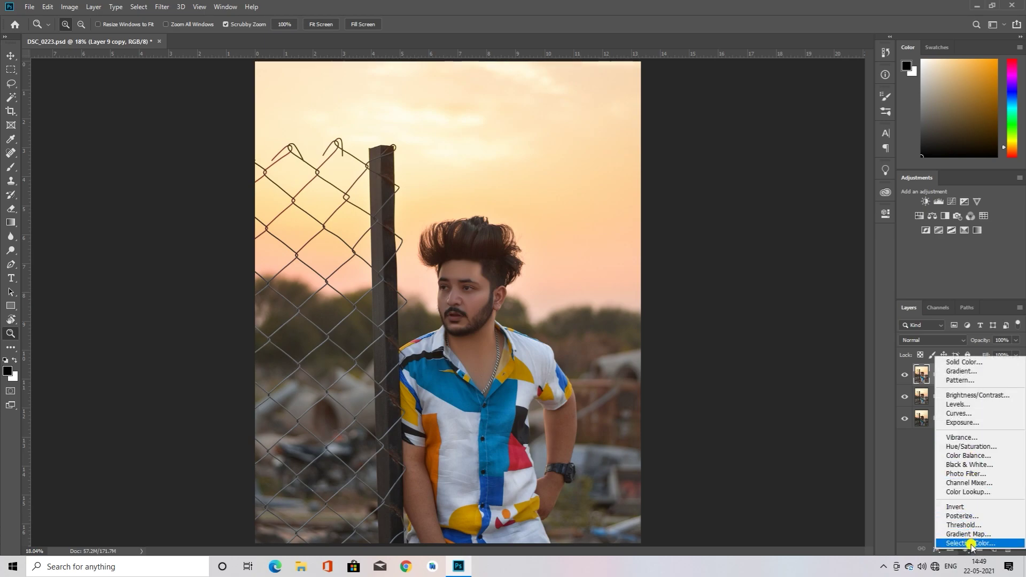
{"action": "left_click", "coordinate": [928, 518]}
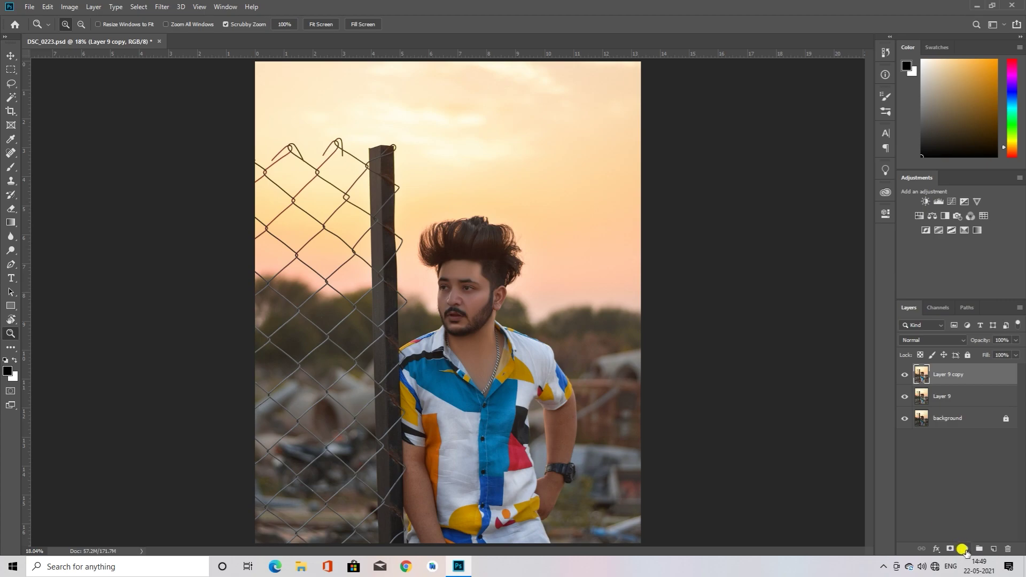
{"action": "left_click", "coordinate": [963, 549]}
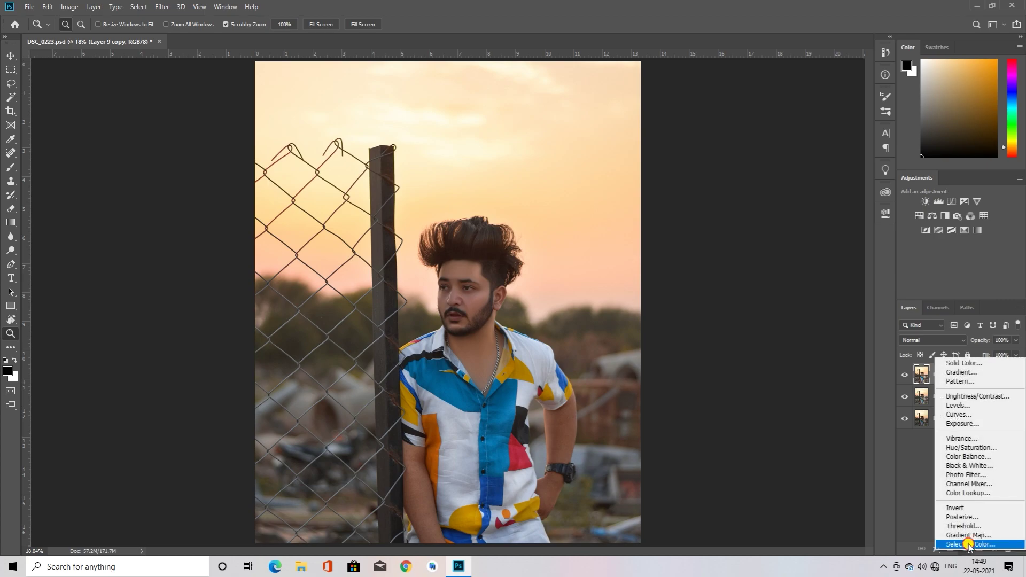
{"action": "left_click", "coordinate": [969, 545]}
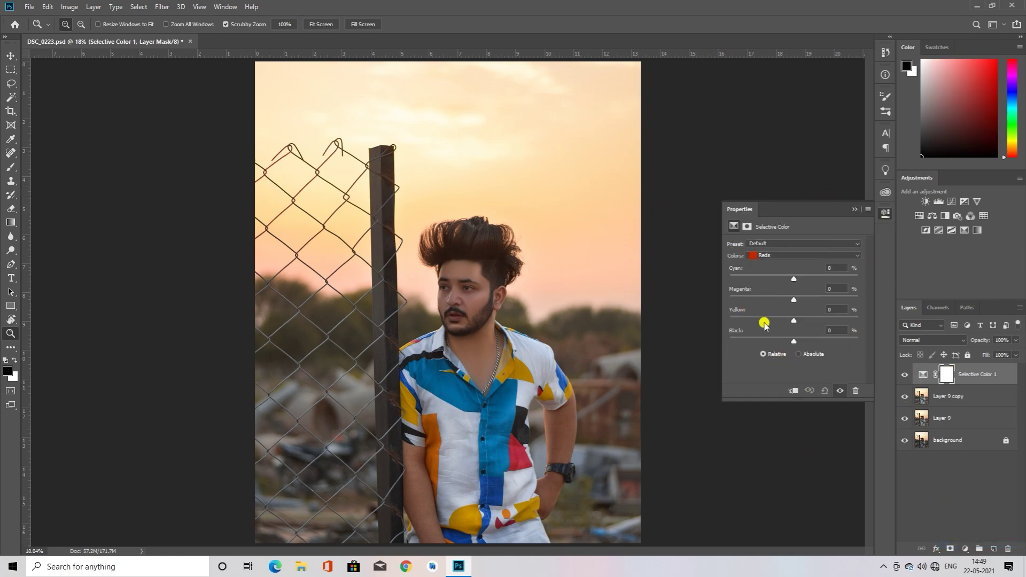
{"action": "left_click", "coordinate": [785, 244]}
{"action": "left_click", "coordinate": [781, 252]}
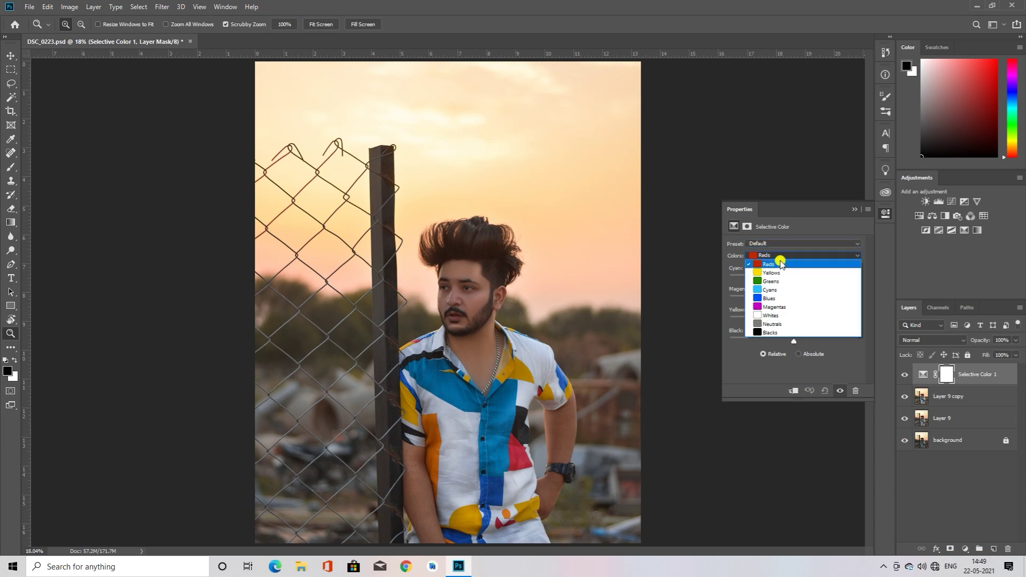
{"action": "left_click", "coordinate": [780, 263]}
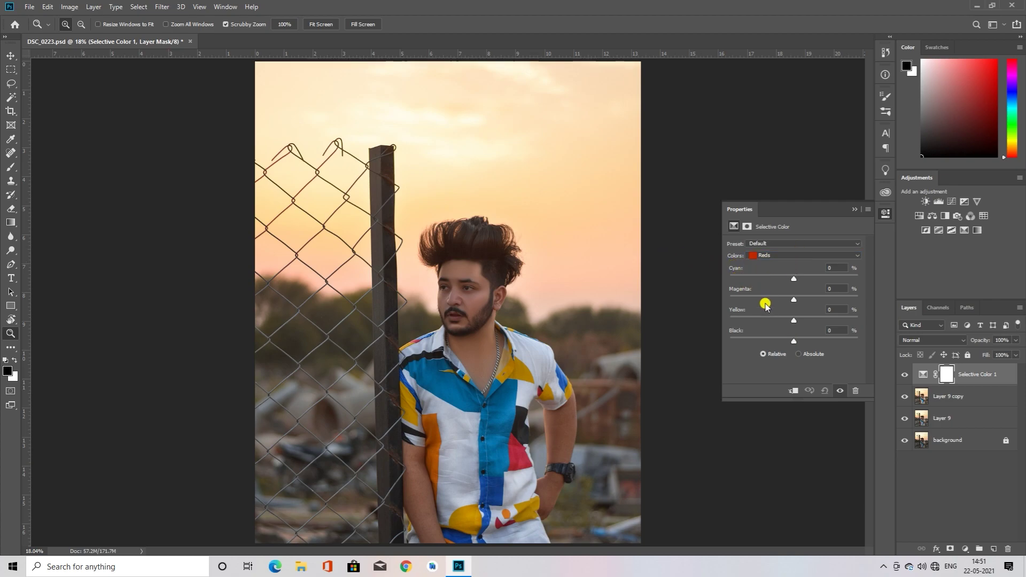
{"action": "left_click", "coordinate": [29, 7]}
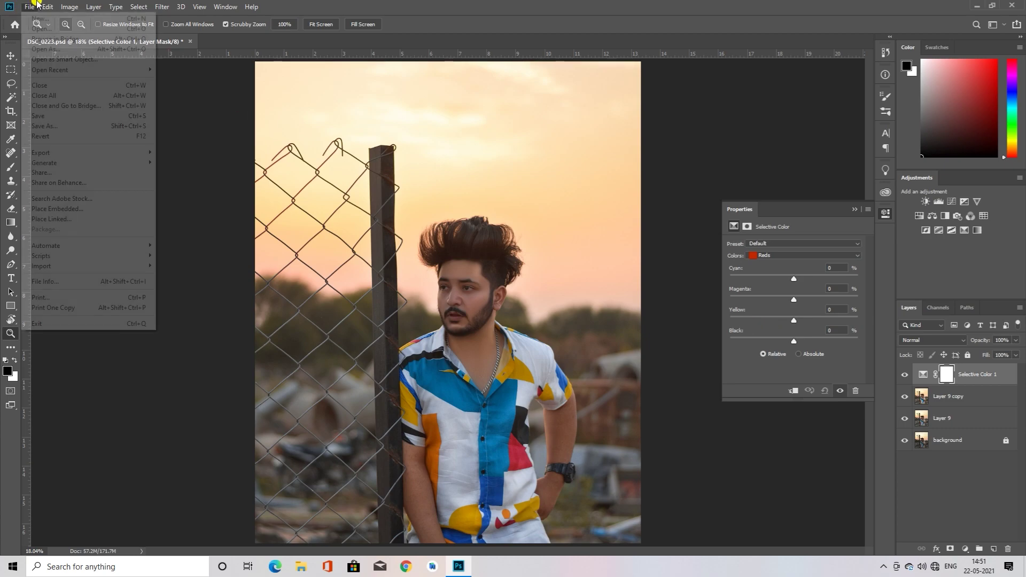
Open chart.psd and click through its R, C, G, M and Y letter layers.
{"action": "left_click", "coordinate": [43, 29]}
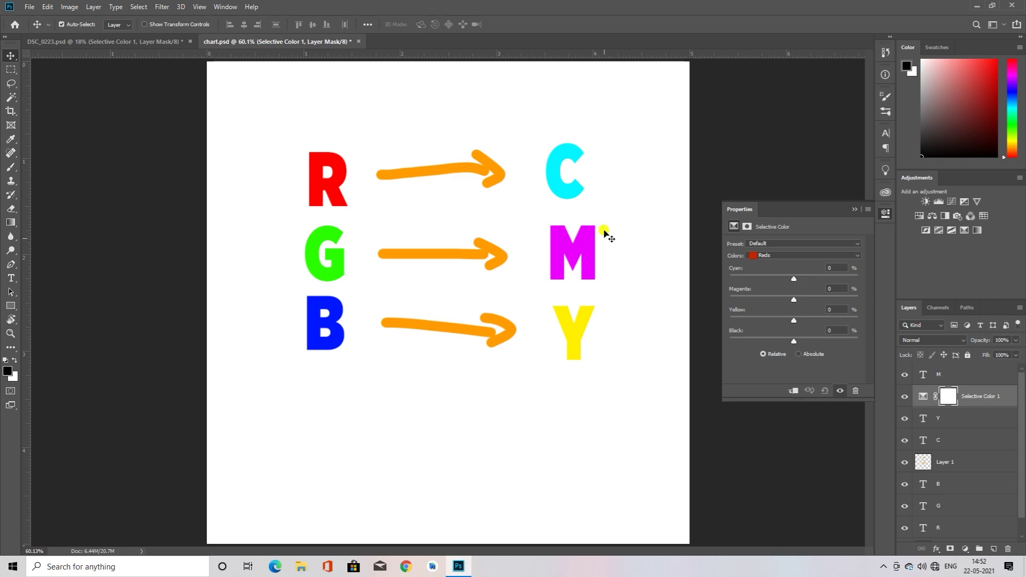
{"action": "left_click", "coordinate": [339, 177]}
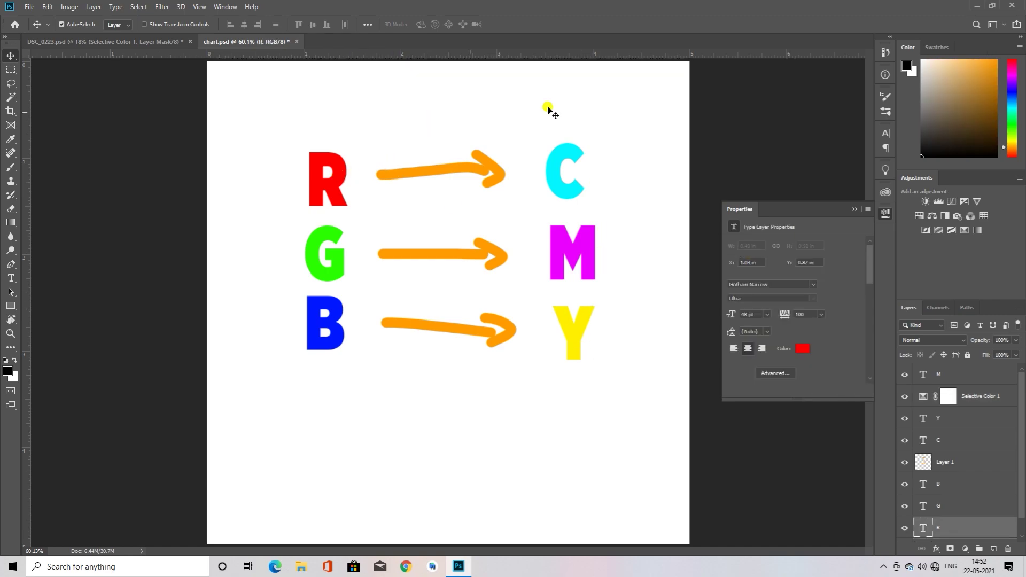
{"action": "left_click", "coordinate": [584, 184]}
{"action": "left_click", "coordinate": [327, 247]}
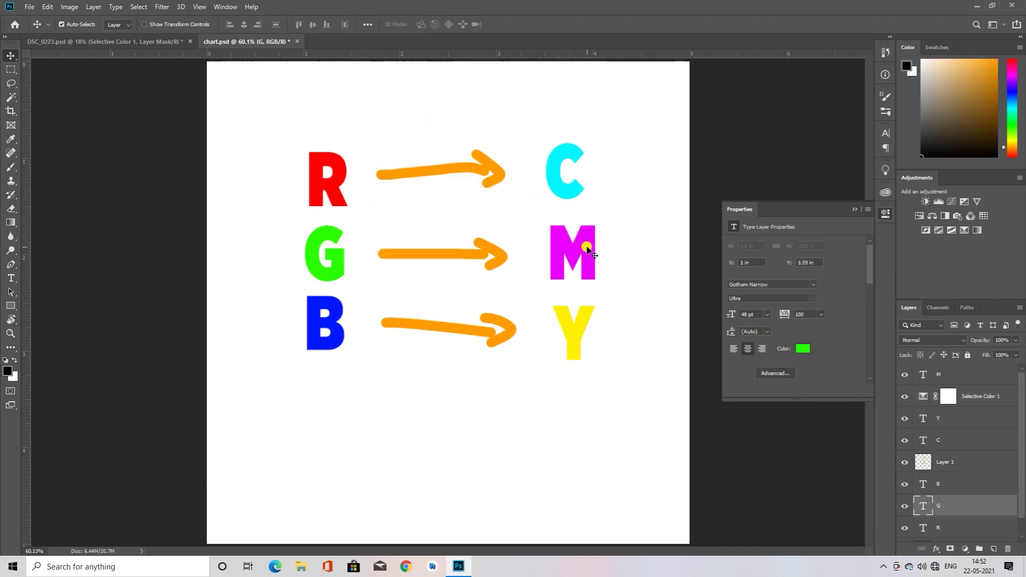
{"action": "left_click", "coordinate": [587, 250]}
{"action": "left_click", "coordinate": [296, 327]}
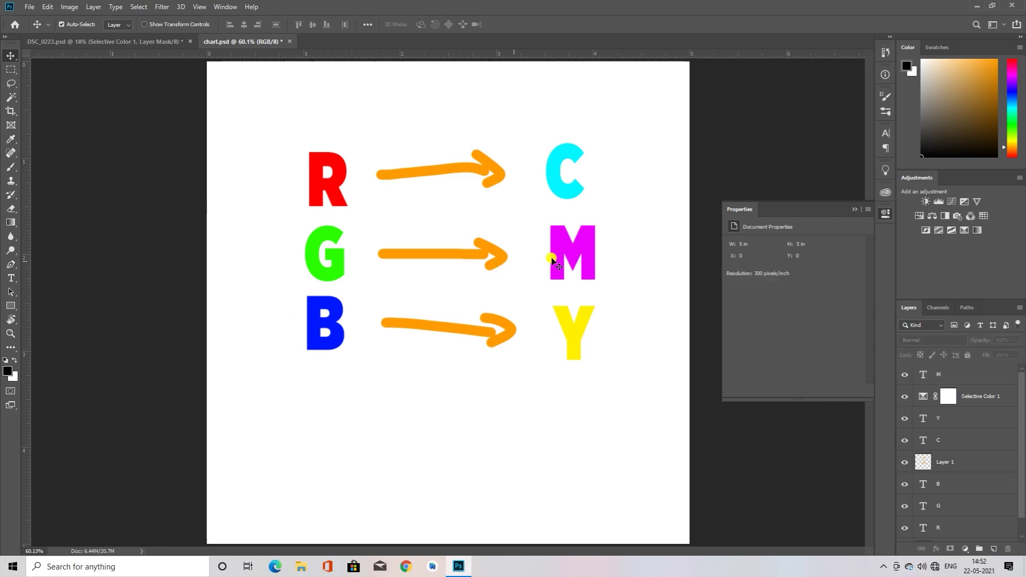
{"action": "left_click", "coordinate": [583, 323]}
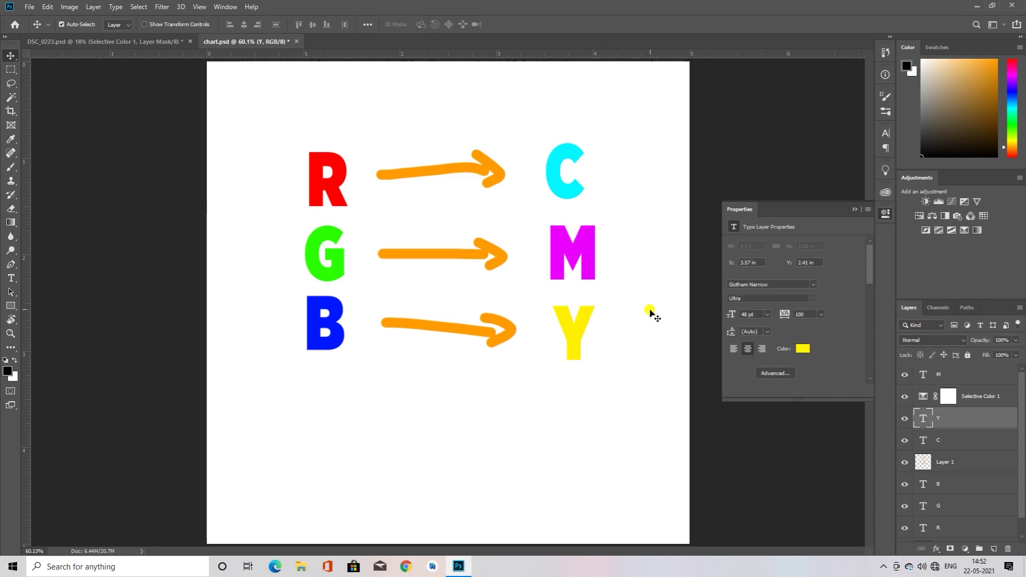
Inspect the chart's Selective Color layer, then return to DSC_0223.psd.
{"action": "left_click", "coordinate": [923, 396]}
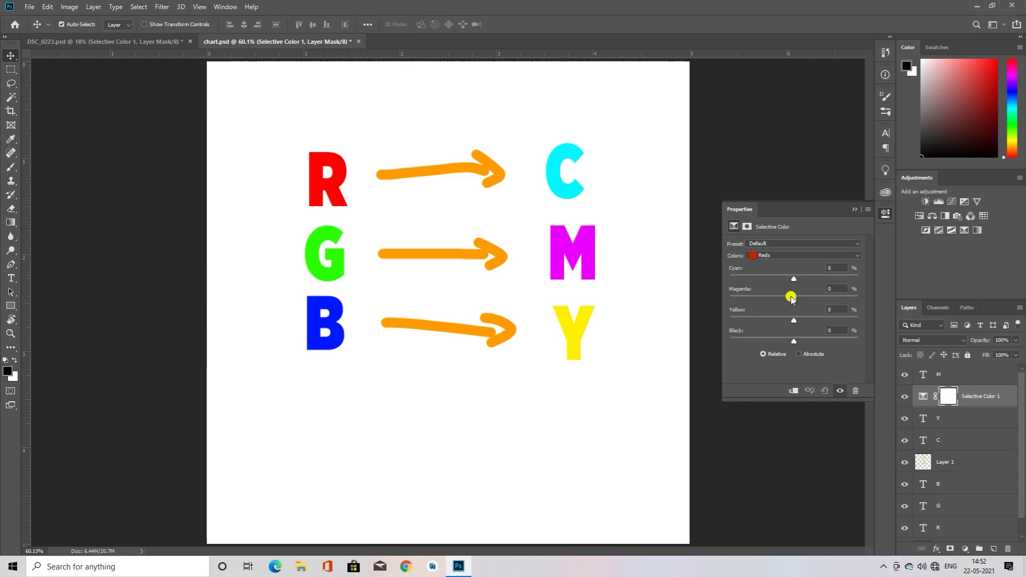
{"action": "left_click", "coordinate": [857, 212]}
{"action": "left_click", "coordinate": [119, 41]}
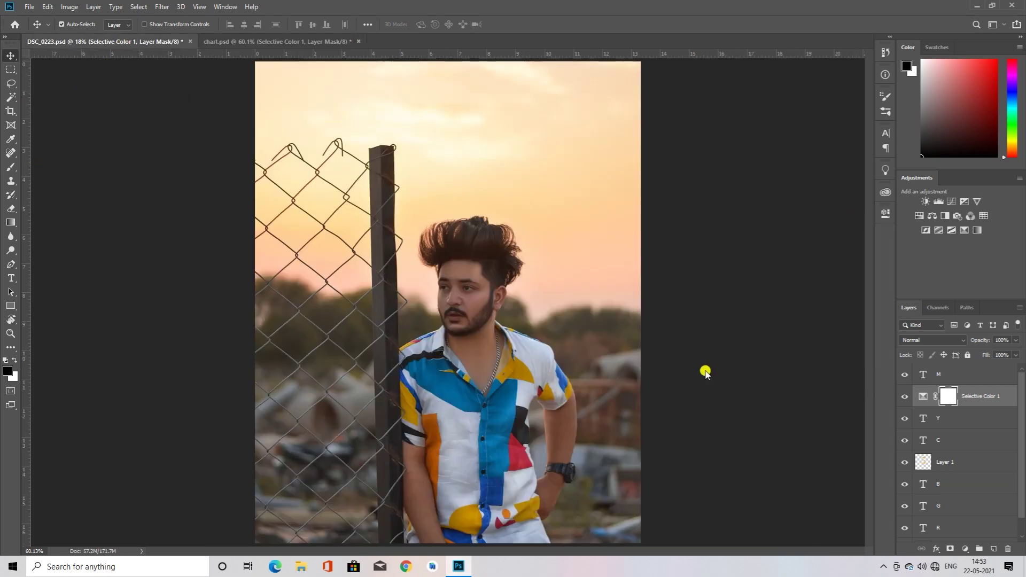
In Selective Color 1, set the Reds to cyan -20 and yellow +8.
{"action": "double_click", "coordinate": [923, 374]}
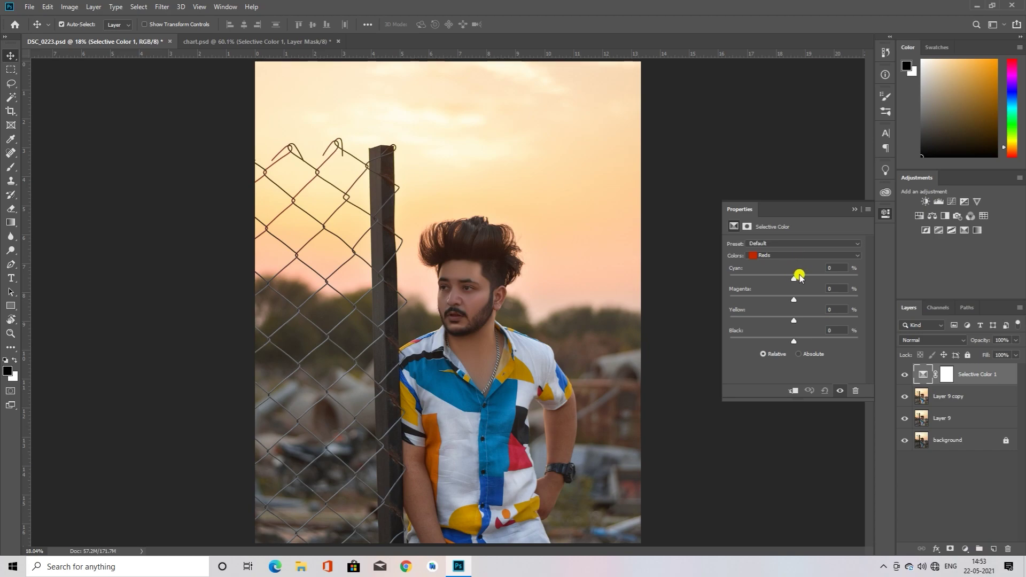
{"action": "left_click_drag", "start_coordinate": [793, 277], "coordinate": [781, 279]}
{"action": "mouse_move", "coordinate": [793, 321]}
{"action": "left_mouse_down"}
{"action": "mouse_move", "coordinate": [775, 323]}
{"action": "mouse_move", "coordinate": [827, 325]}
{"action": "mouse_move", "coordinate": [795, 321]}
{"action": "left_mouse_up"}
{"action": "left_click_drag", "start_coordinate": [794, 320], "coordinate": [801, 319]}
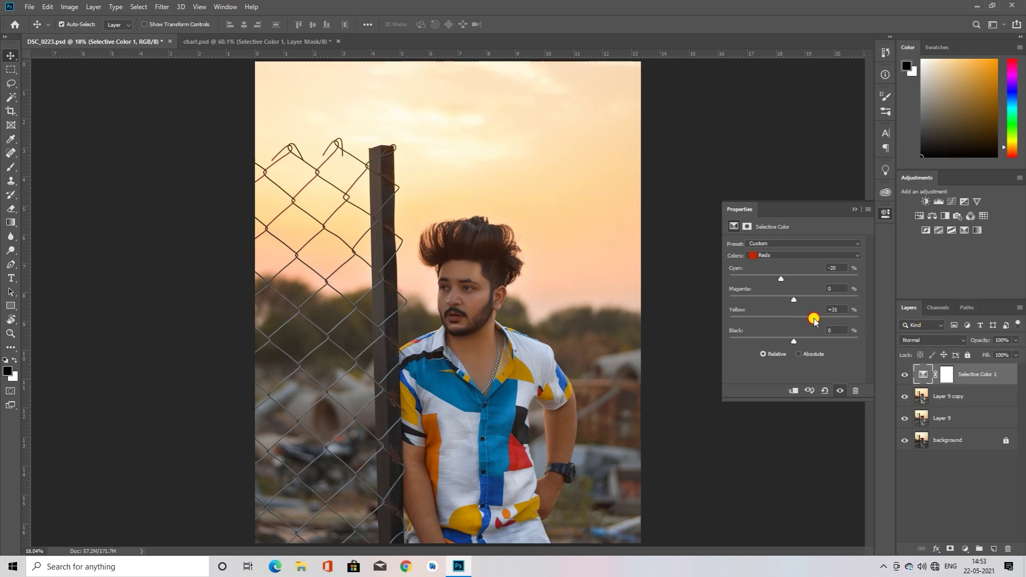
{"action": "left_click", "coordinate": [781, 255]}
{"action": "left_click", "coordinate": [785, 266]}
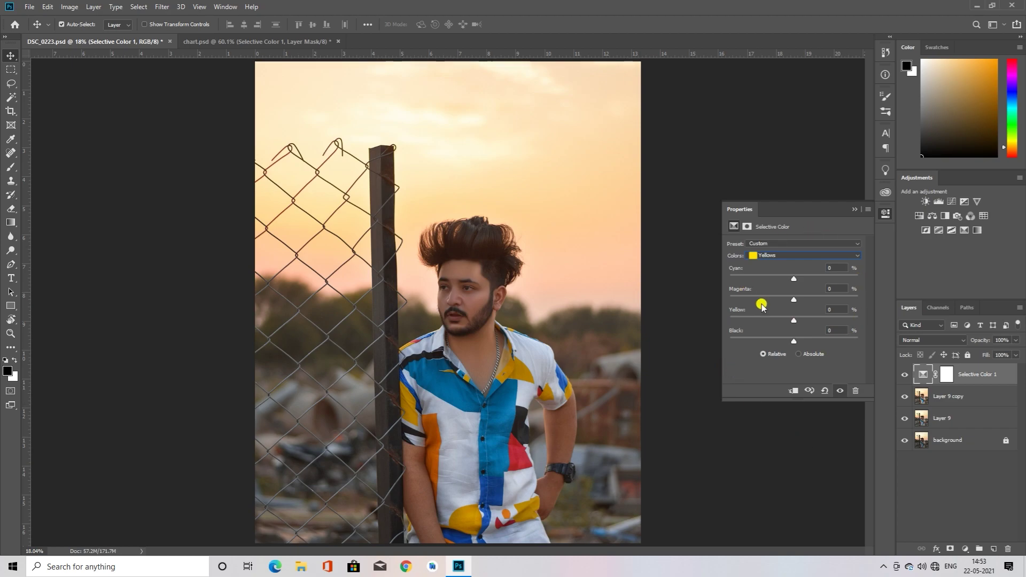
Try cyan and yellow changes in Yellows and reduce black in Reds.
{"action": "left_click_drag", "start_coordinate": [792, 284], "coordinate": [761, 287]}
{"action": "mouse_move", "coordinate": [794, 320]}
{"action": "left_mouse_down"}
{"action": "mouse_move", "coordinate": [775, 321]}
{"action": "mouse_move", "coordinate": [823, 323]}
{"action": "mouse_move", "coordinate": [775, 326]}
{"action": "mouse_move", "coordinate": [805, 343]}
{"action": "left_mouse_up"}
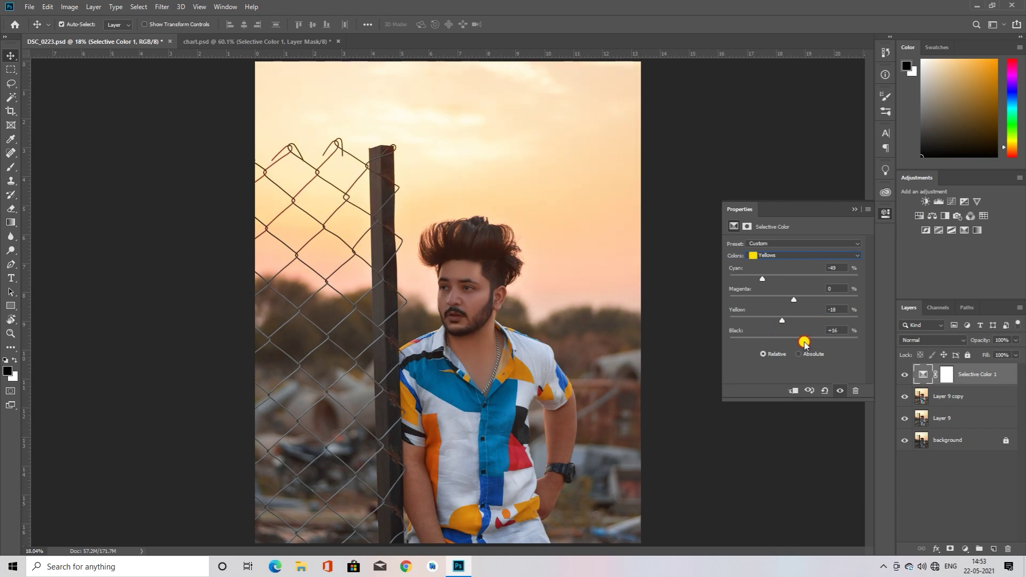
{"action": "left_click", "coordinate": [779, 255]}
{"action": "left_click_drag", "start_coordinate": [794, 341], "coordinate": [783, 341]}
Push cyan and magenta to extremes and change yellow in the Cyans range.
{"action": "left_click", "coordinate": [786, 256]}
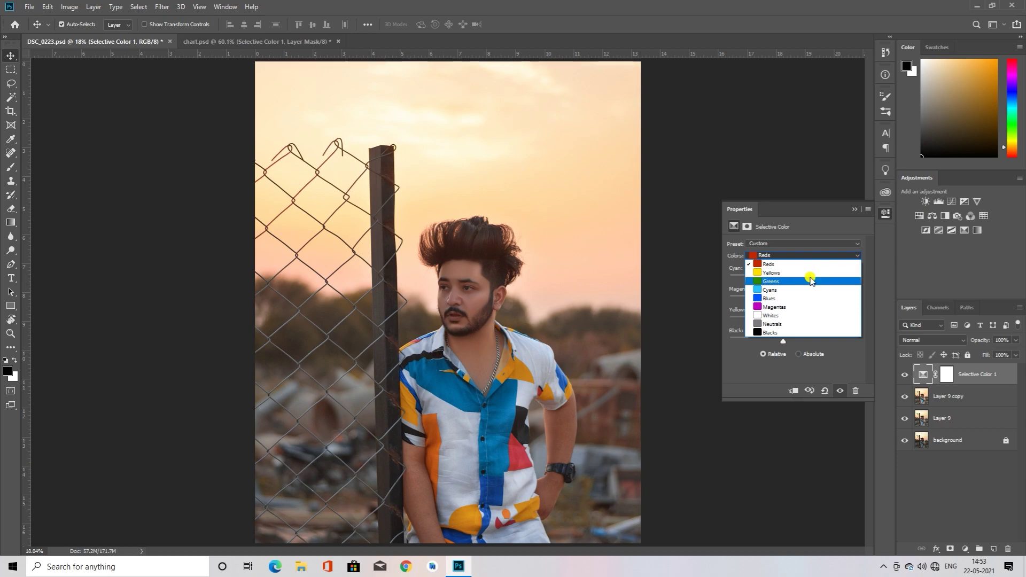
{"action": "left_click", "coordinate": [784, 290]}
{"action": "left_click_drag", "start_coordinate": [793, 278], "coordinate": [869, 279]}
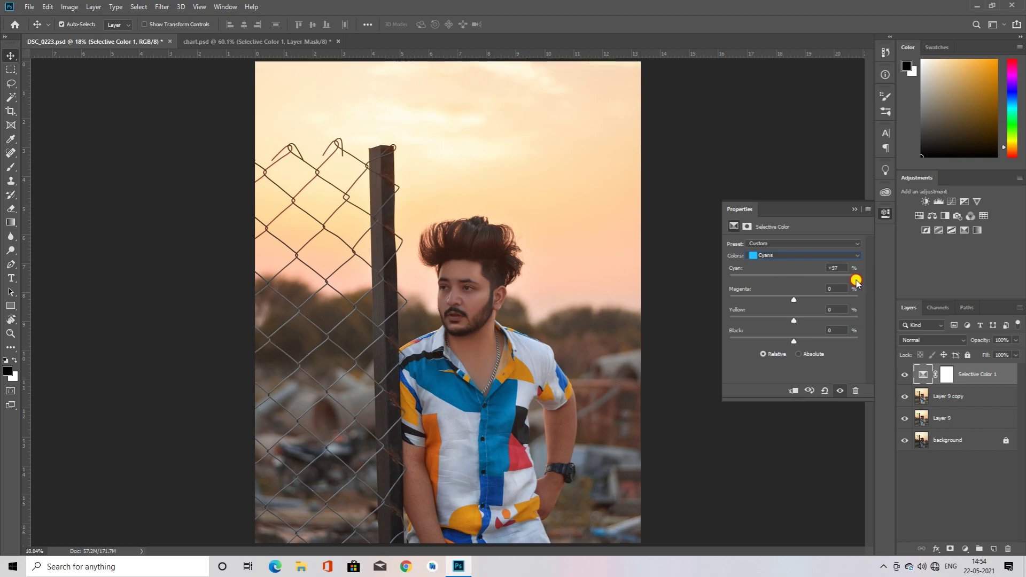
{"action": "mouse_move", "coordinate": [794, 299]}
{"action": "left_mouse_down"}
{"action": "mouse_move", "coordinate": [696, 298]}
{"action": "mouse_move", "coordinate": [866, 297]}
{"action": "left_mouse_up"}
{"action": "mouse_move", "coordinate": [794, 320]}
{"action": "left_mouse_down"}
{"action": "mouse_move", "coordinate": [678, 325]}
{"action": "mouse_move", "coordinate": [801, 321]}
{"action": "mouse_move", "coordinate": [812, 342]}
{"action": "left_mouse_up"}
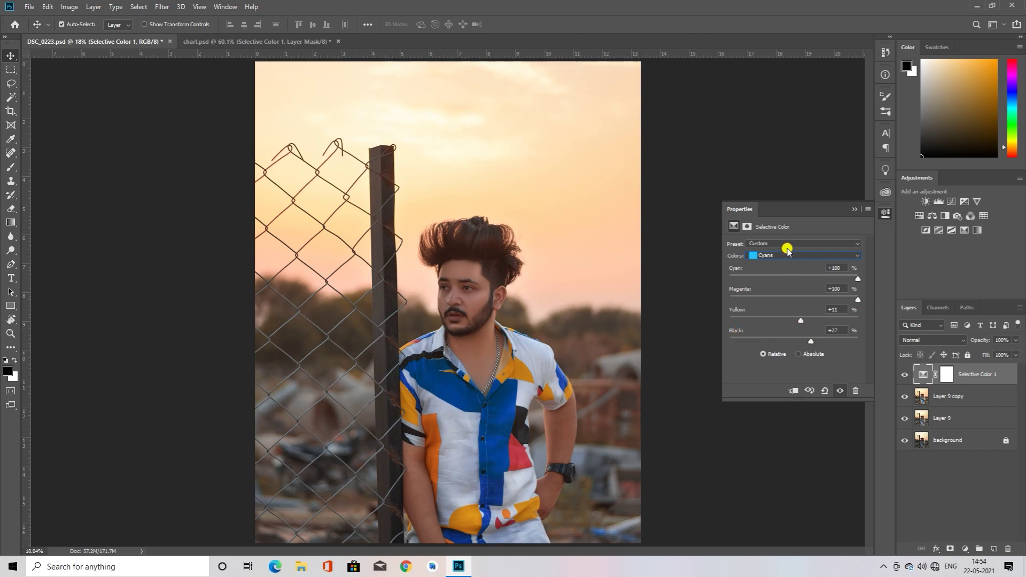
Set the Whites black to -32 and collapse the Properties panel.
{"action": "left_click", "coordinate": [789, 255]}
{"action": "left_click", "coordinate": [789, 298]}
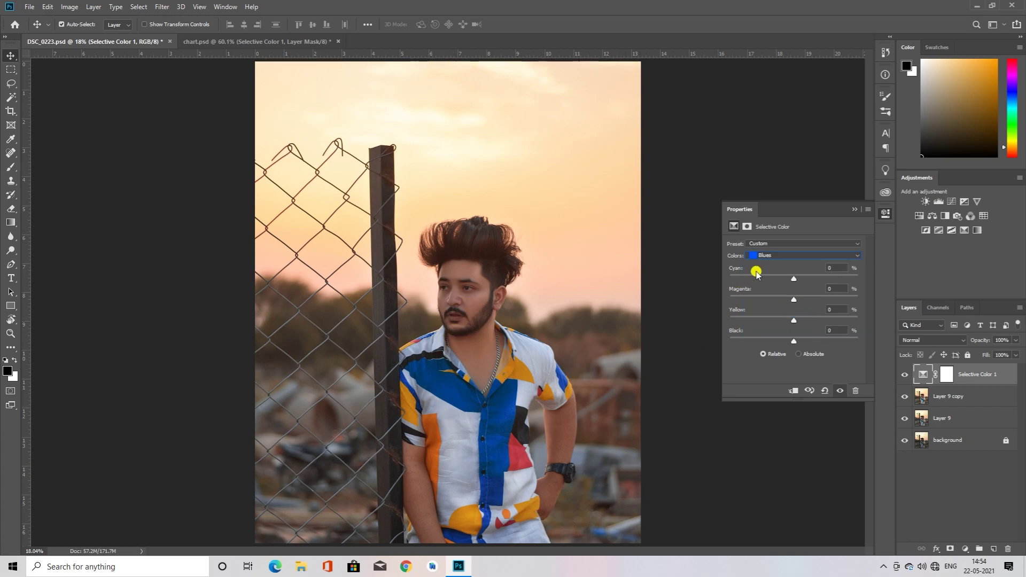
{"action": "left_click", "coordinate": [770, 256]}
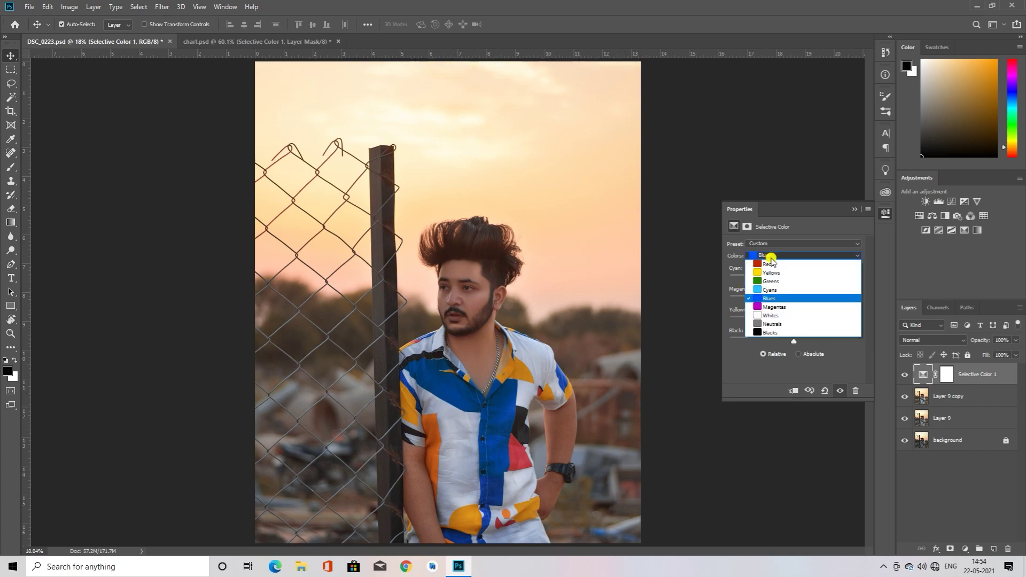
{"action": "left_click", "coordinate": [772, 319]}
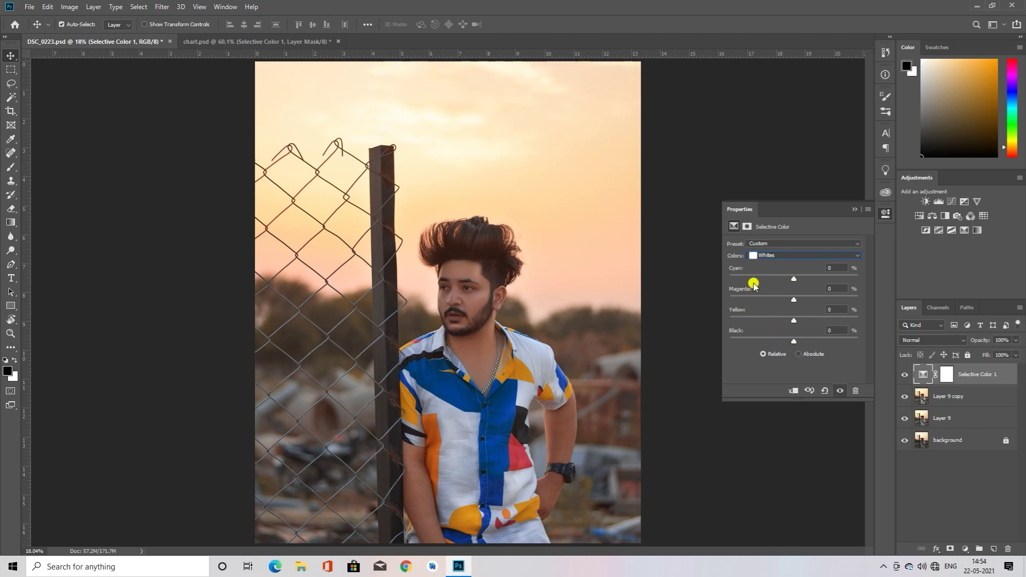
{"action": "left_click_drag", "start_coordinate": [794, 343], "coordinate": [775, 342]}
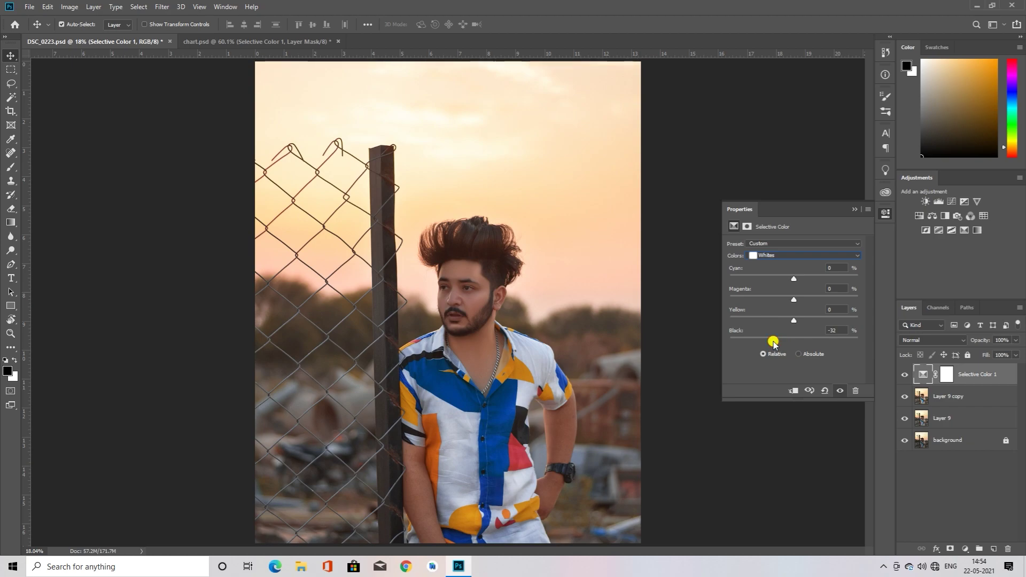
{"action": "left_click", "coordinate": [854, 209]}
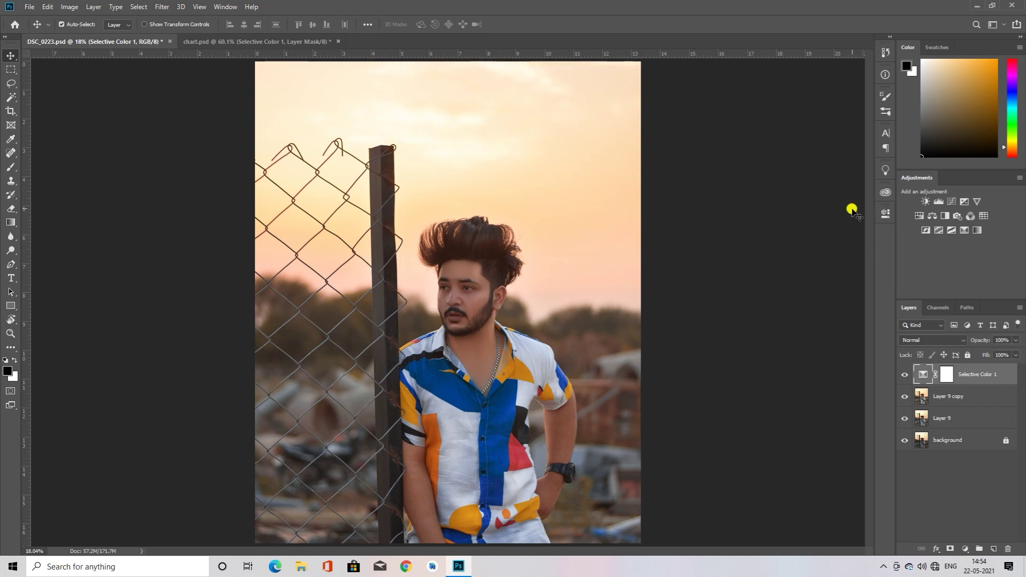
{"action": "left_click", "coordinate": [903, 373]}
{"action": "left_click", "coordinate": [903, 374]}
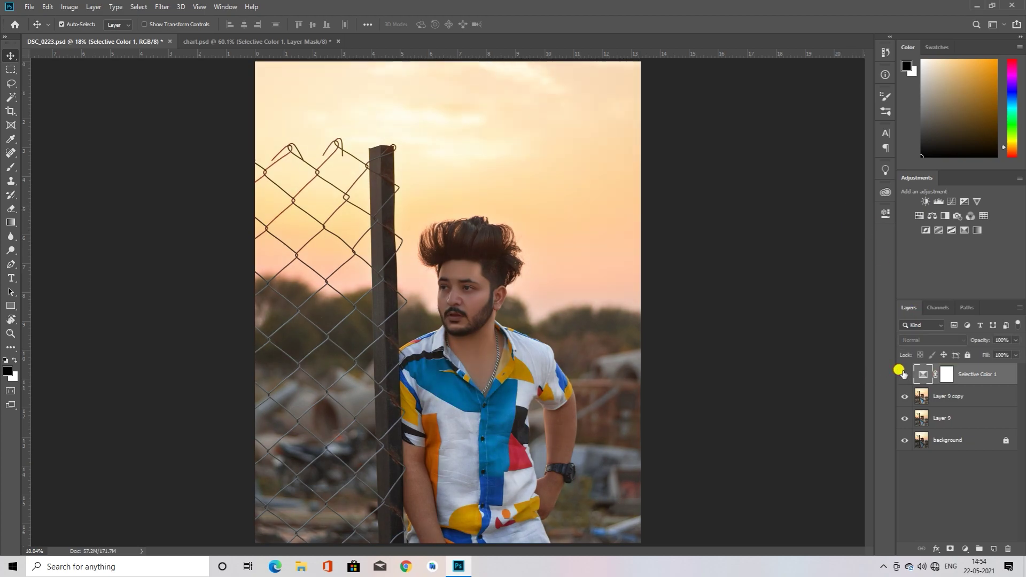
{"action": "left_click", "coordinate": [903, 373]}
{"action": "left_click", "coordinate": [903, 374]}
{"action": "left_click", "coordinate": [903, 374]}
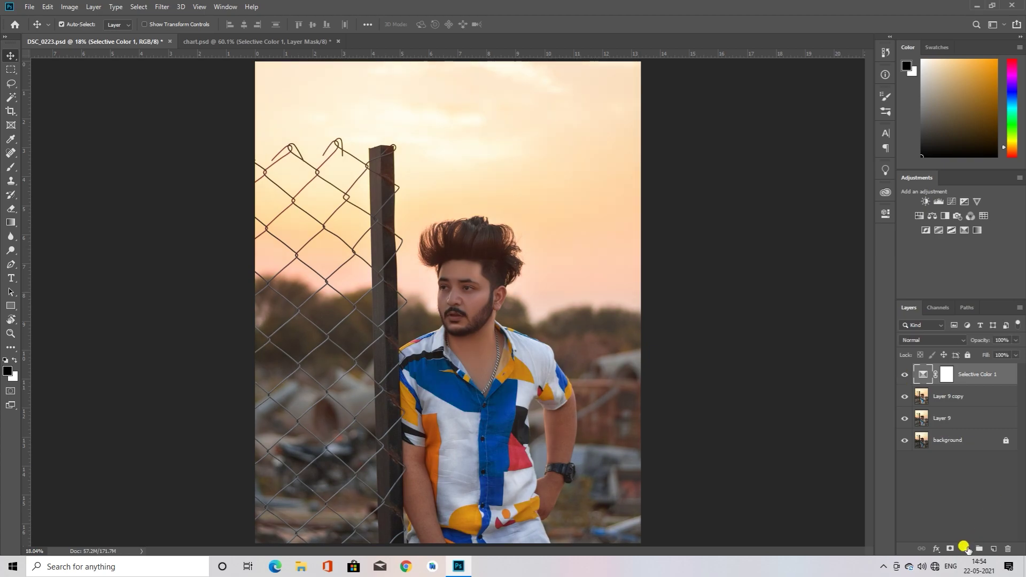
Add Selective Color 2 with cyan reduced in the Reds and Yellows.
{"action": "left_click", "coordinate": [966, 549]}
{"action": "left_click", "coordinate": [974, 540]}
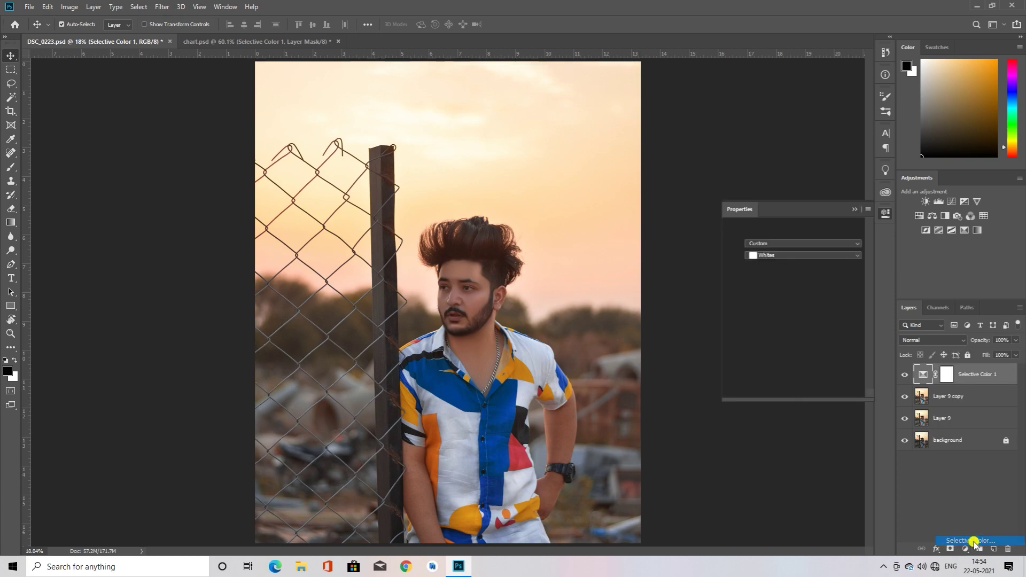
{"action": "left_click", "coordinate": [766, 256]}
{"action": "left_click", "coordinate": [776, 263]}
{"action": "left_click_drag", "start_coordinate": [794, 278], "coordinate": [756, 279]}
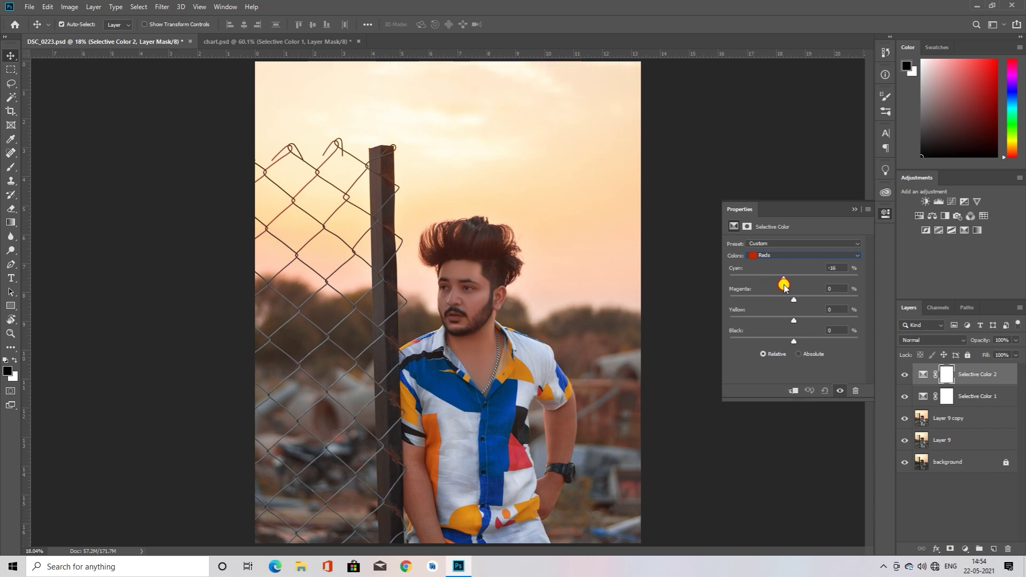
{"action": "left_click", "coordinate": [783, 257]}
{"action": "scroll", "coordinate": [783, 257], "scroll_direction": "up", "scroll_amount": 2}
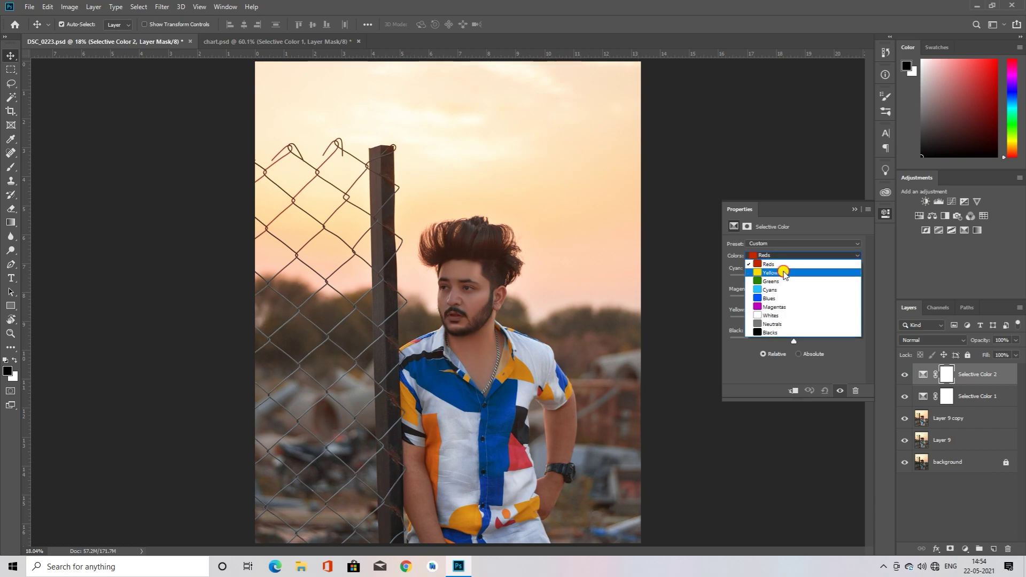
{"action": "left_click", "coordinate": [783, 265]}
{"action": "mouse_move", "coordinate": [792, 275]}
{"action": "left_mouse_down"}
{"action": "mouse_move", "coordinate": [757, 276]}
{"action": "mouse_move", "coordinate": [785, 279]}
{"action": "mouse_move", "coordinate": [771, 296]}
{"action": "mouse_move", "coordinate": [807, 301]}
{"action": "mouse_move", "coordinate": [783, 316]}
{"action": "mouse_move", "coordinate": [801, 320]}
{"action": "left_mouse_up"}
{"action": "left_click", "coordinate": [854, 213]}
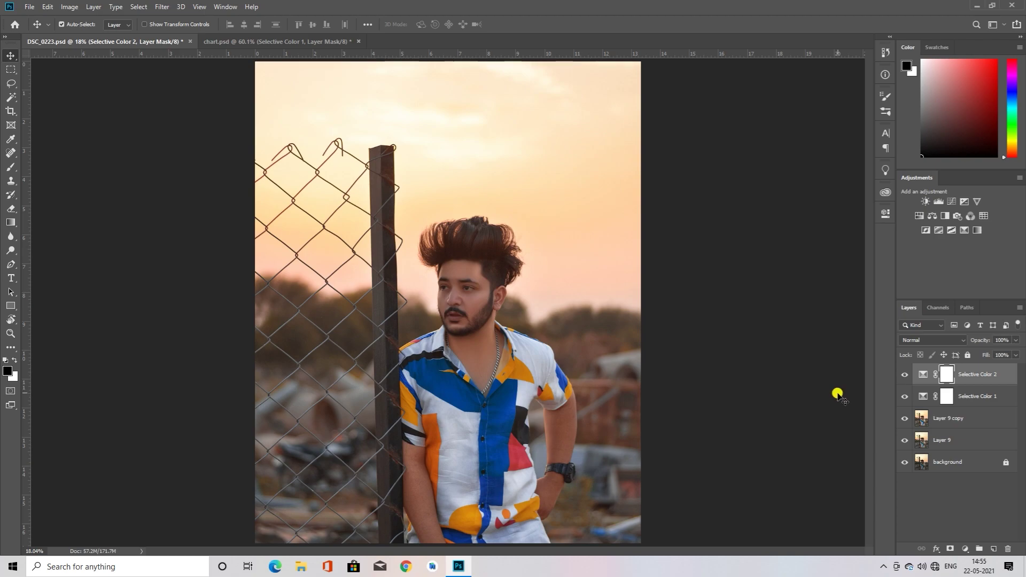
Place the orange sun-glow image as an embedded layer.
{"action": "left_click", "coordinate": [29, 6]}
{"action": "left_click", "coordinate": [107, 208]}
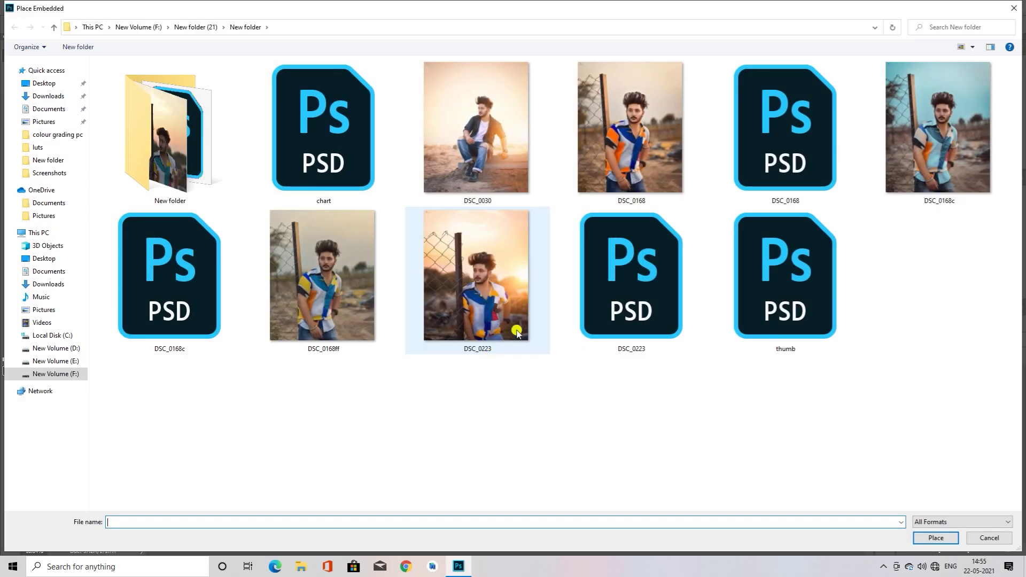
{"action": "key", "text": "Escape"}
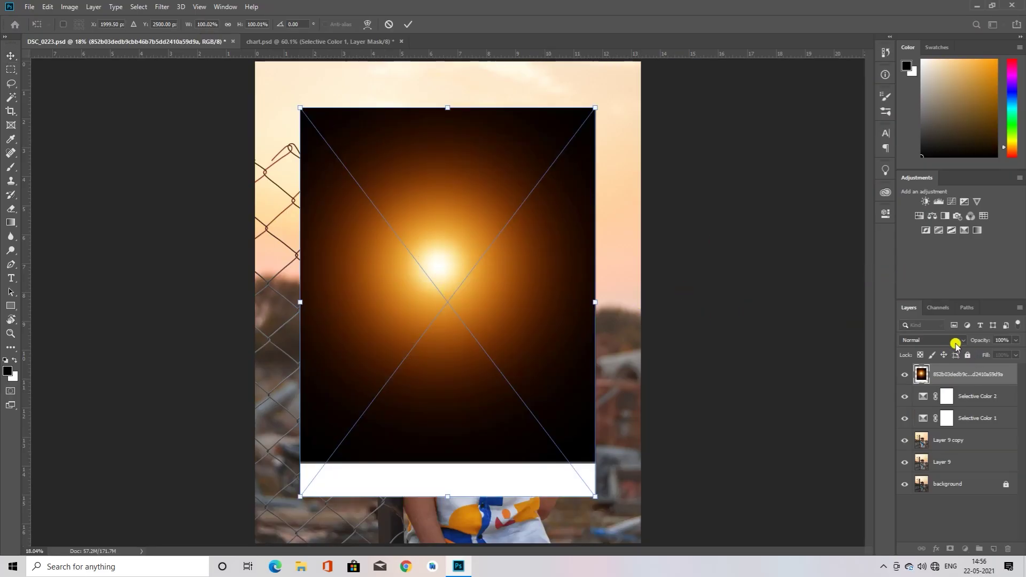
Set the glow layer to Screen, move it right, scale to about 165%, and commit.
{"action": "left_click", "coordinate": [950, 341]}
{"action": "left_click", "coordinate": [923, 378]}
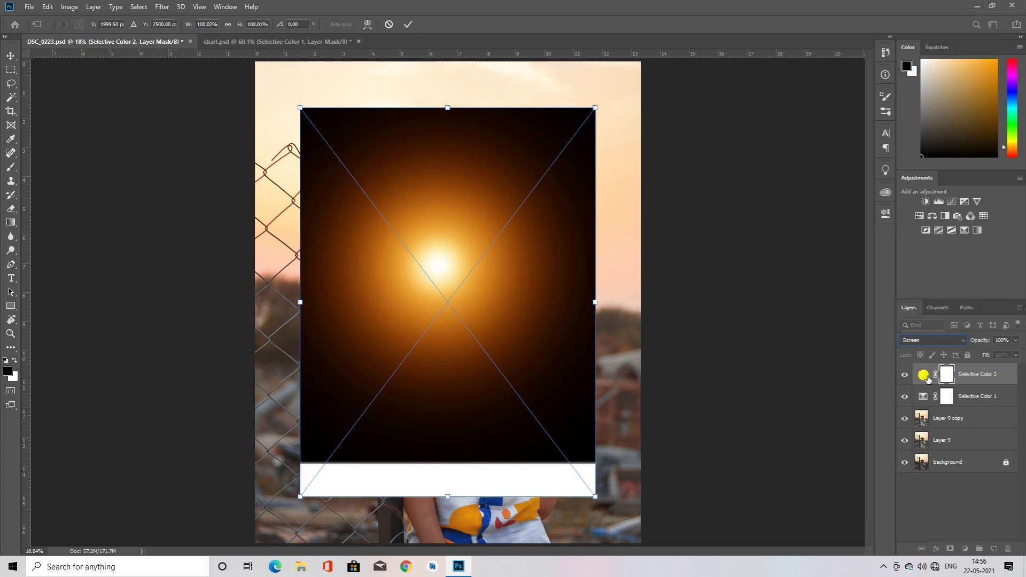
{"action": "left_click_drag", "start_coordinate": [499, 271], "coordinate": [625, 287]}
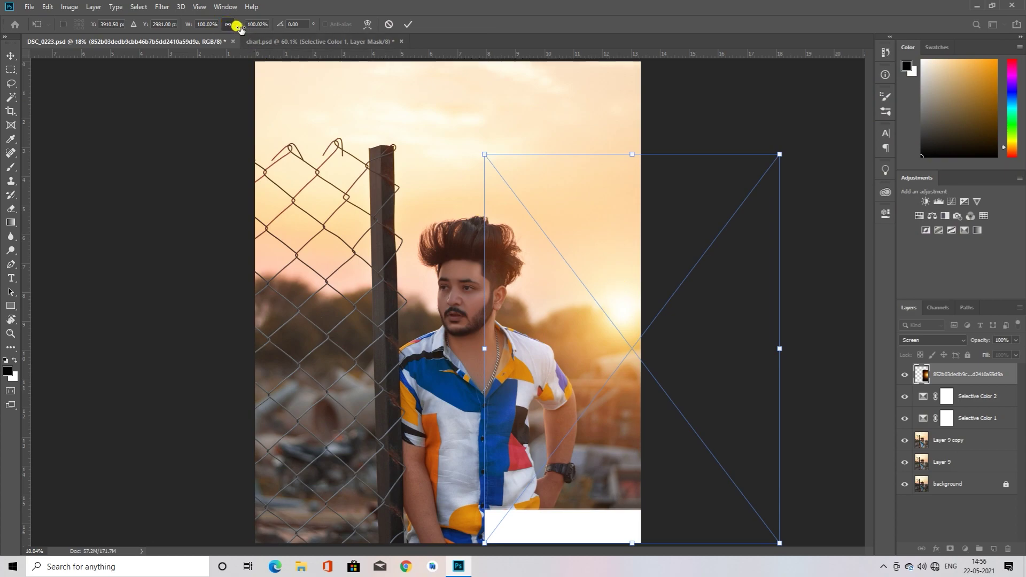
{"action": "left_click_drag", "start_coordinate": [235, 25], "coordinate": [266, 27]}
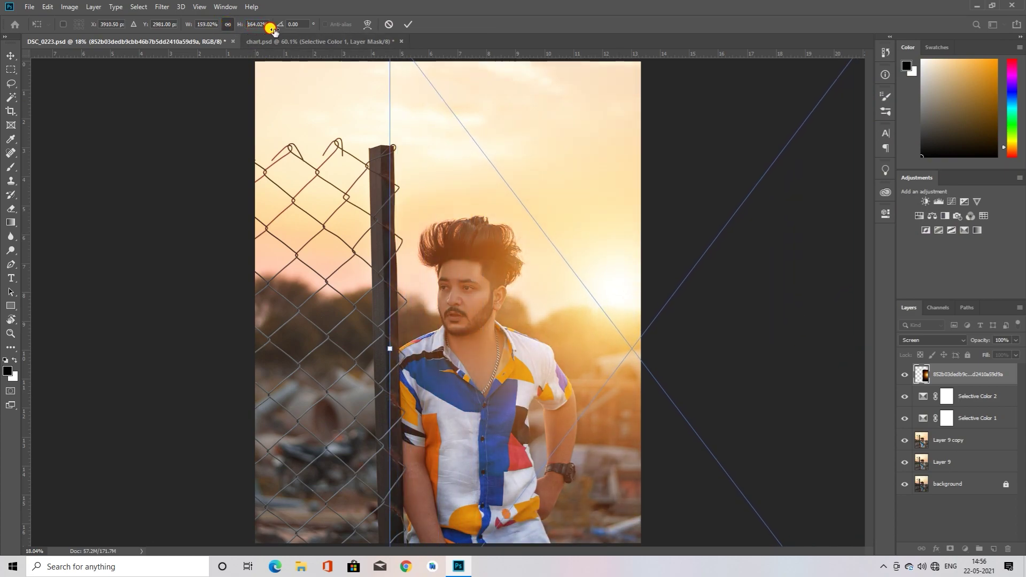
{"action": "left_click_drag", "start_coordinate": [621, 251], "coordinate": [630, 243]}
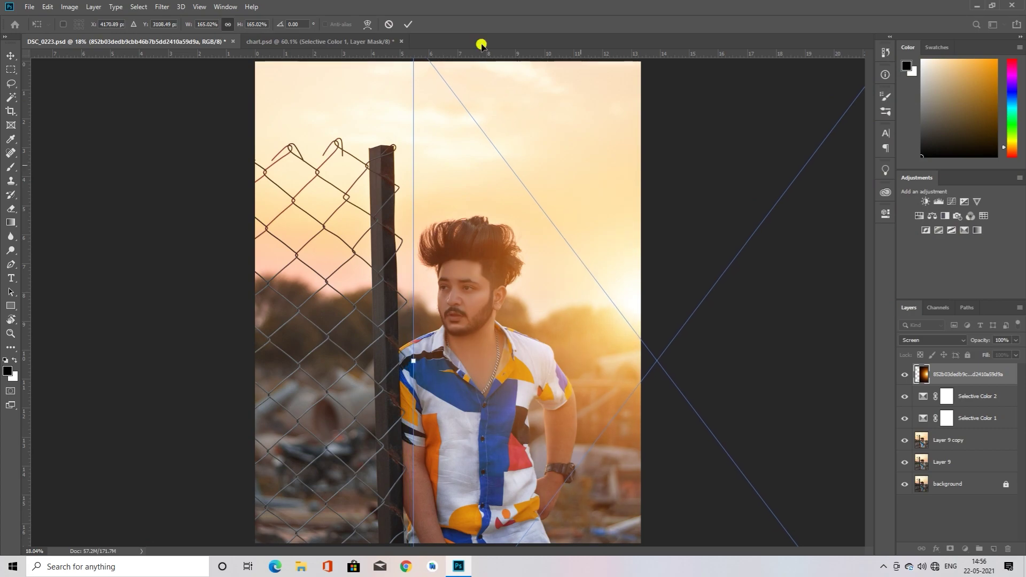
{"action": "left_click", "coordinate": [408, 24]}
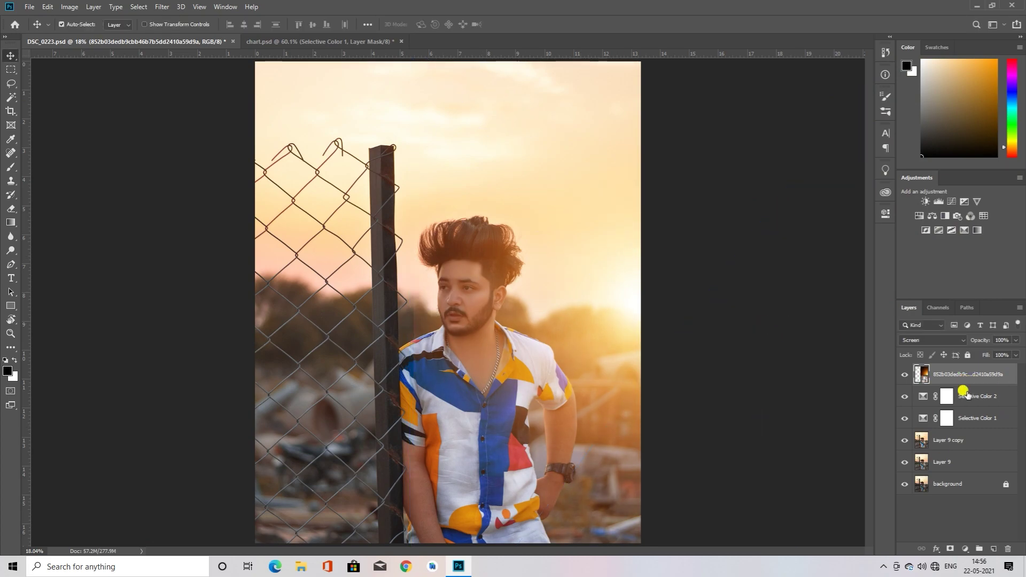
Add a mask to the glow layer, paint black over the man, and restore glow right of his head.
{"action": "left_click", "coordinate": [949, 549]}
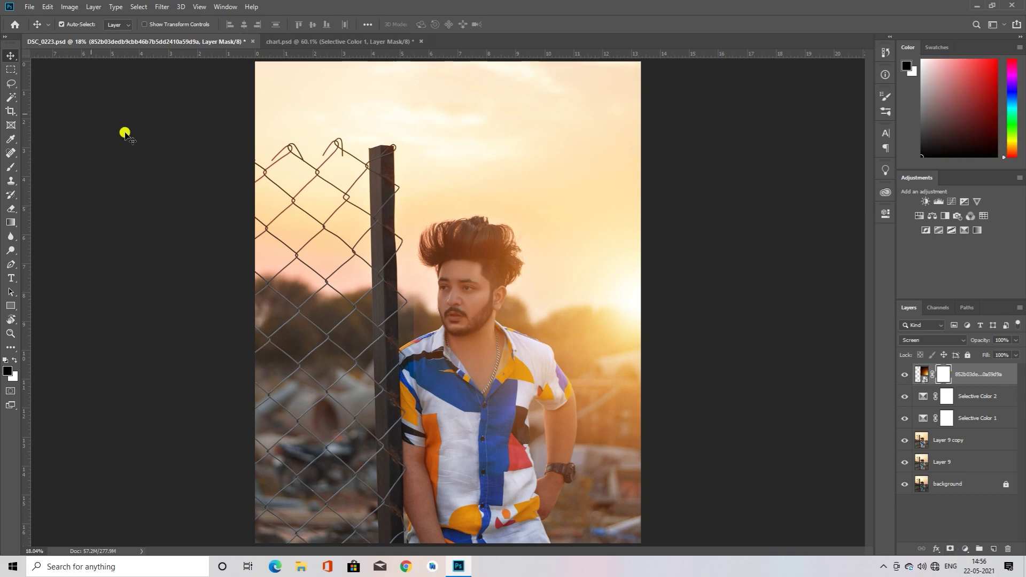
{"action": "left_click", "coordinate": [9, 165]}
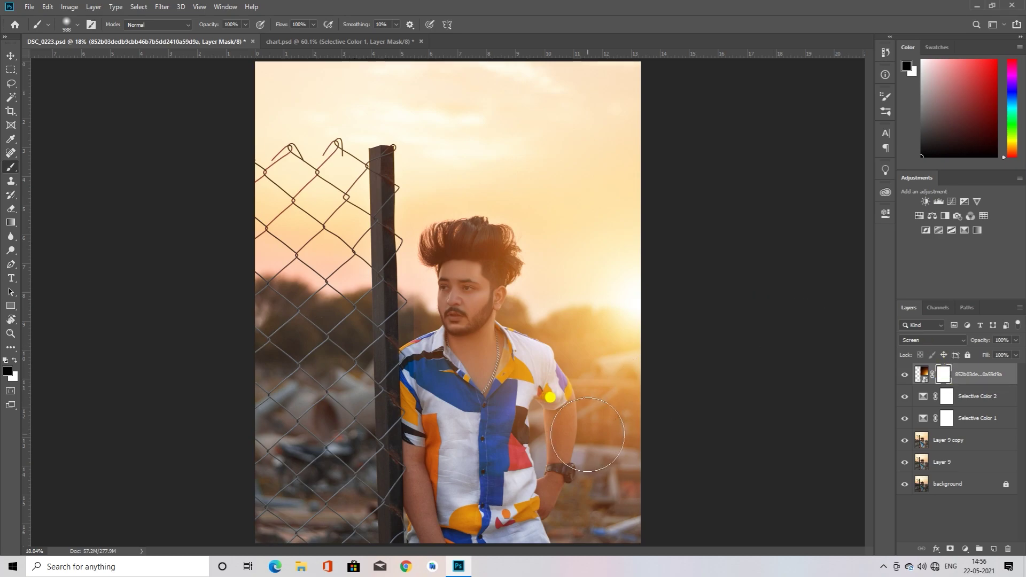
{"action": "left_click_drag", "start_coordinate": [359, 275], "coordinate": [399, 292]}
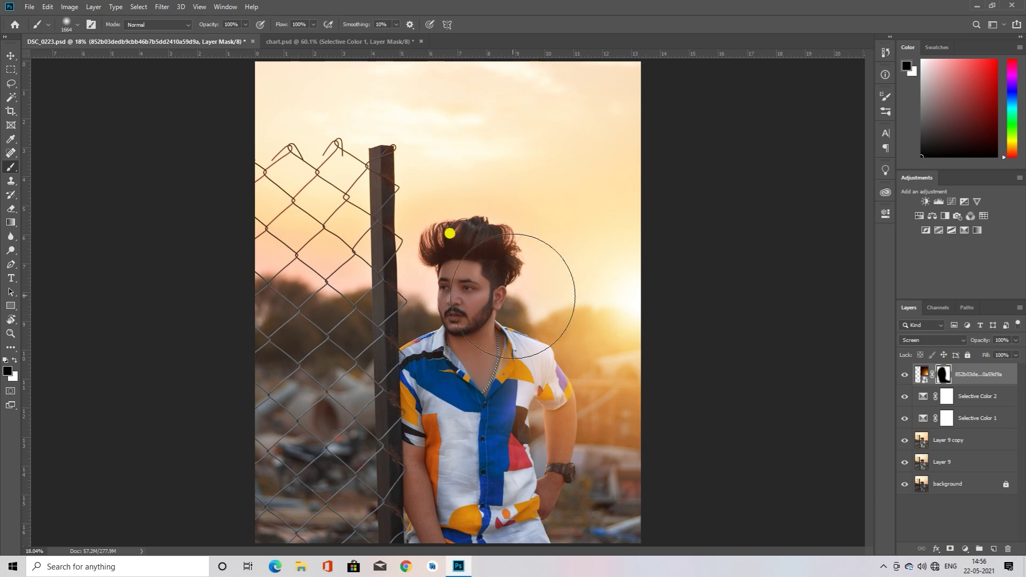
{"action": "key", "text": "x"}
{"action": "left_click_drag", "start_coordinate": [556, 314], "coordinate": [577, 364]}
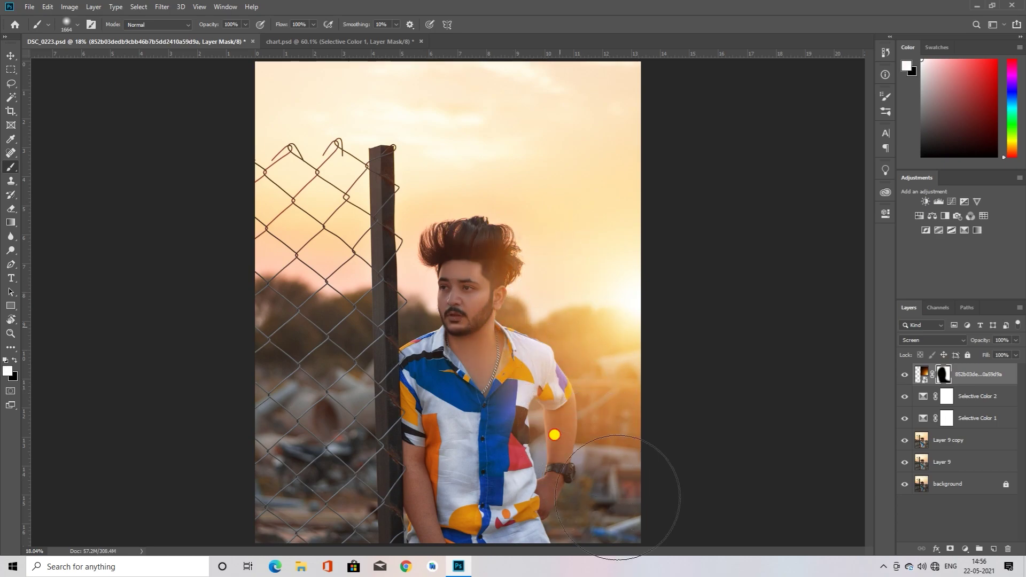
{"action": "key", "text": "x"}
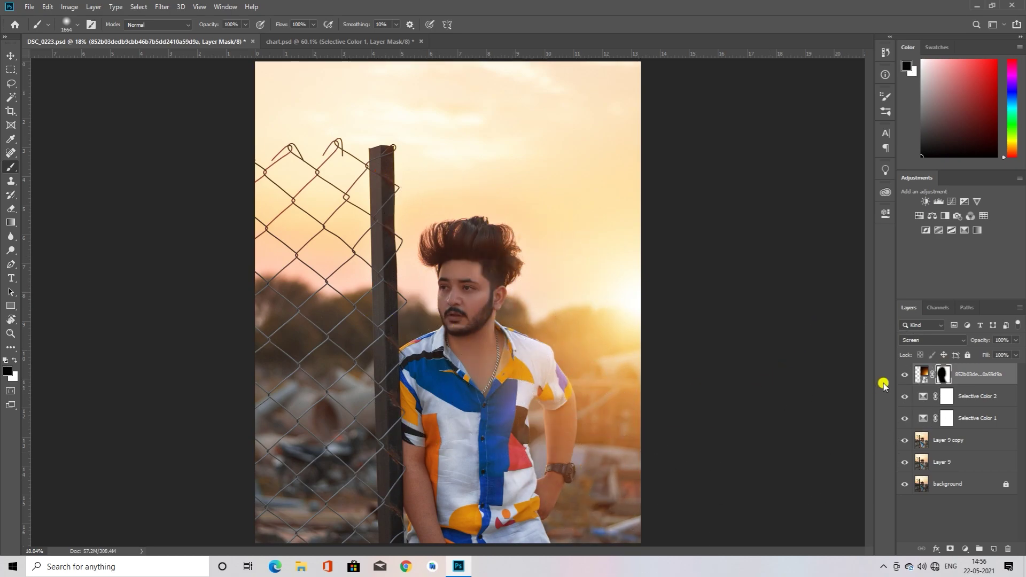
Toggle the glow layer off and on twice to compare the masked glow.
{"action": "left_click", "coordinate": [903, 374]}
{"action": "left_click", "coordinate": [903, 375]}
{"action": "left_click", "coordinate": [903, 374]}
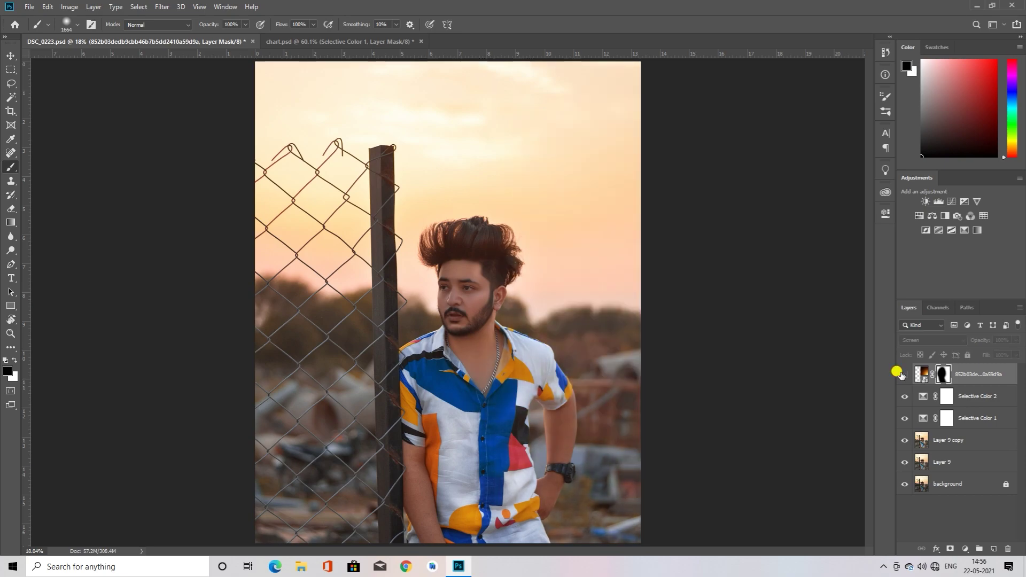
{"action": "left_click", "coordinate": [903, 374]}
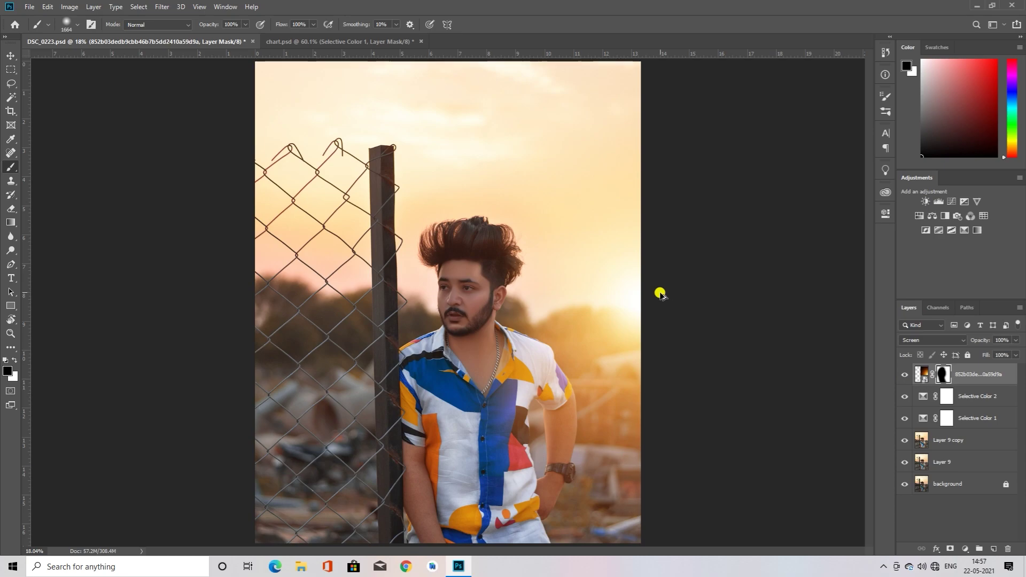
Merge all visible layers into a new Layer 10 and open it in the Camera Raw filter.
{"action": "key", "text": "ctrl+shift+alt+e"}
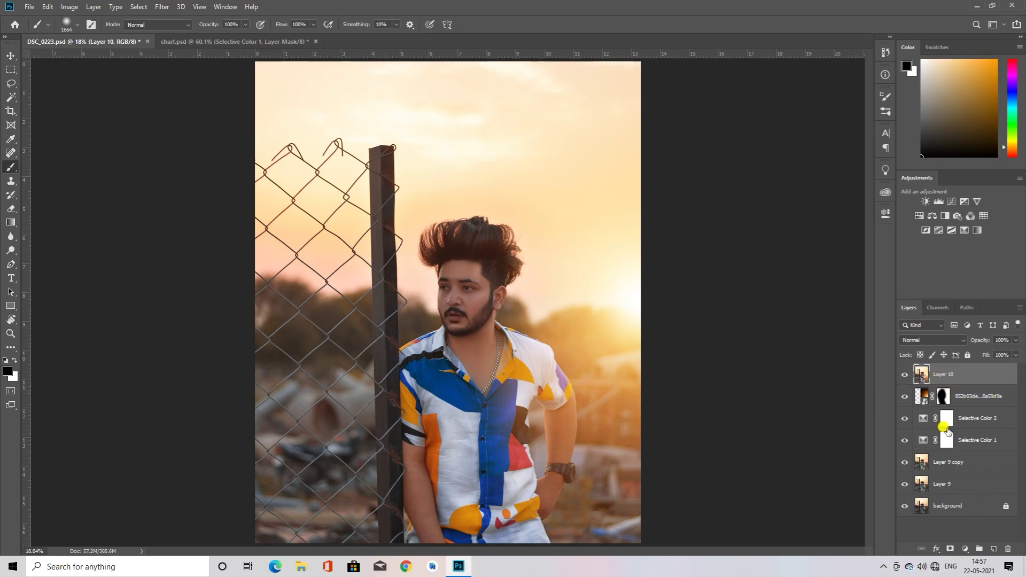
{"action": "left_click", "coordinate": [169, 6]}
{"action": "left_click", "coordinate": [197, 69]}
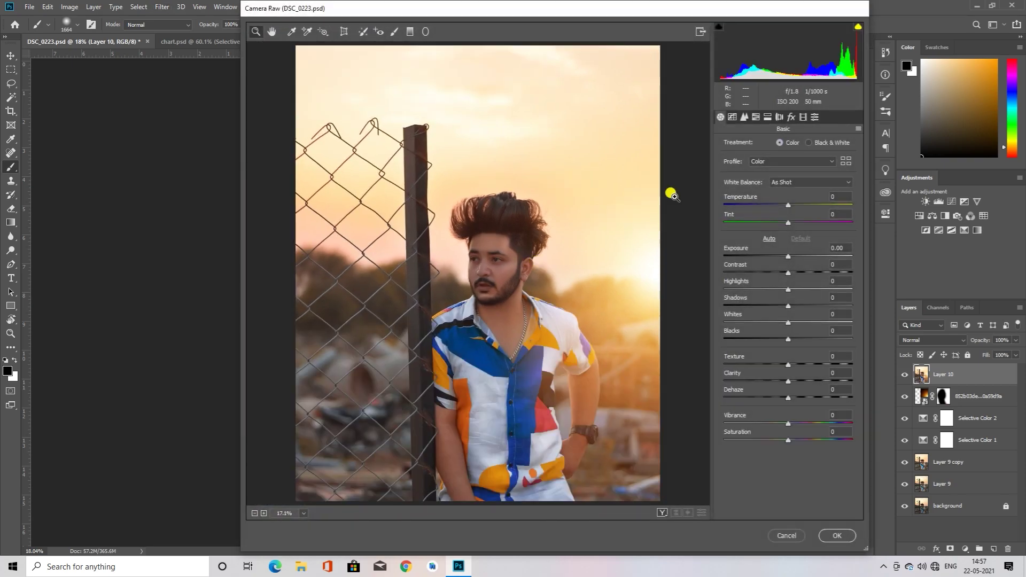
Check the face up close, fit the photo in view, and raise Oranges luminance to +34.
{"action": "left_click_drag", "start_coordinate": [499, 202], "coordinate": [516, 259]}
{"action": "right_click", "coordinate": [515, 258]}
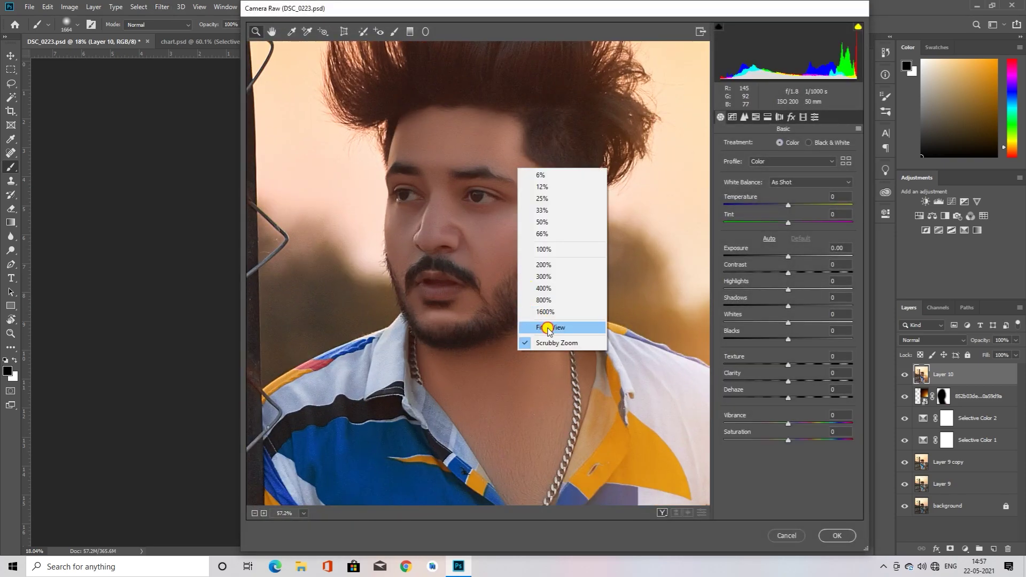
{"action": "left_click", "coordinate": [548, 328]}
{"action": "left_click", "coordinate": [756, 116]}
{"action": "left_click_drag", "start_coordinate": [789, 198], "coordinate": [814, 203]}
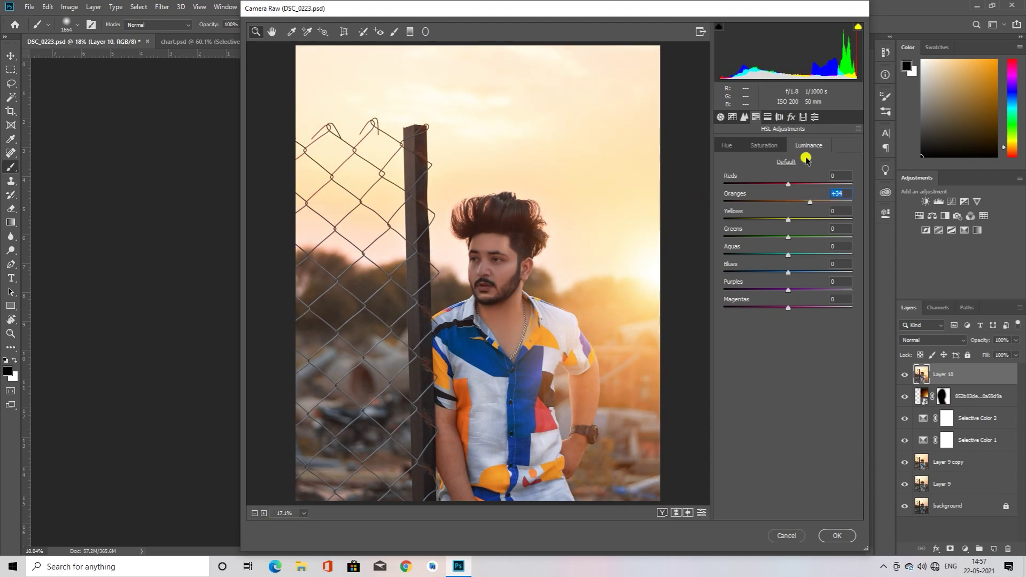
Darken the portrait's edges with a Highlight Priority post-crop vignette at −22 amount.
{"action": "left_click", "coordinate": [792, 118]}
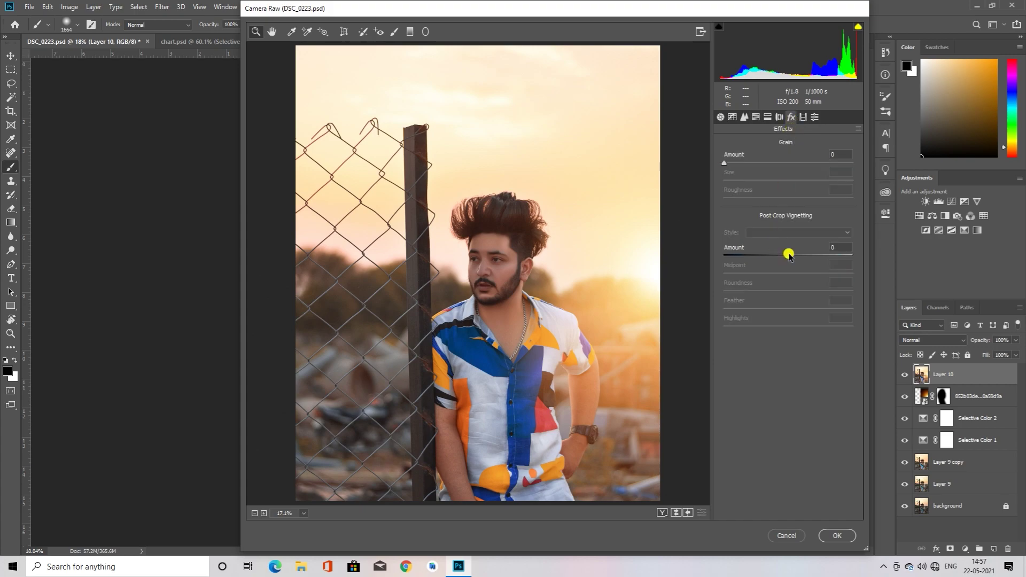
{"action": "left_click_drag", "start_coordinate": [789, 257], "coordinate": [774, 260]}
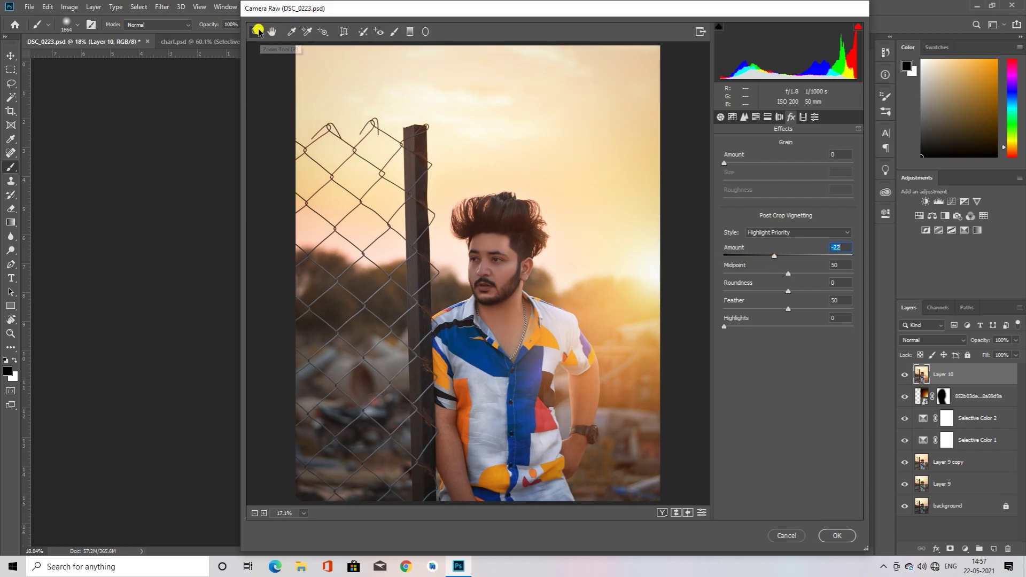
{"action": "key", "text": "ctrl+alt+1"}
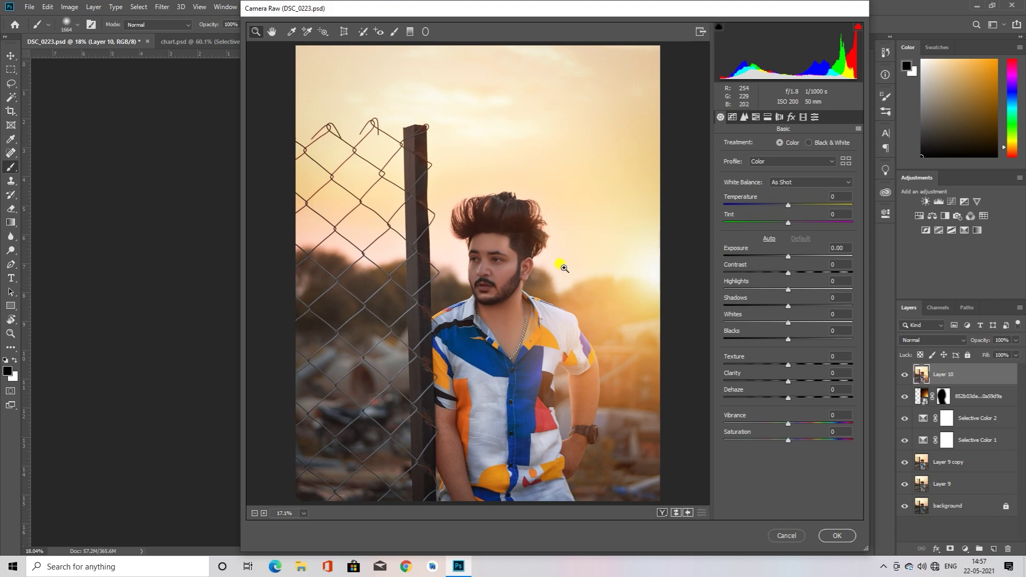
Draw a radial filter around the man's head and shoulders that lifts exposure to +0.40.
{"action": "left_click", "coordinate": [425, 32]}
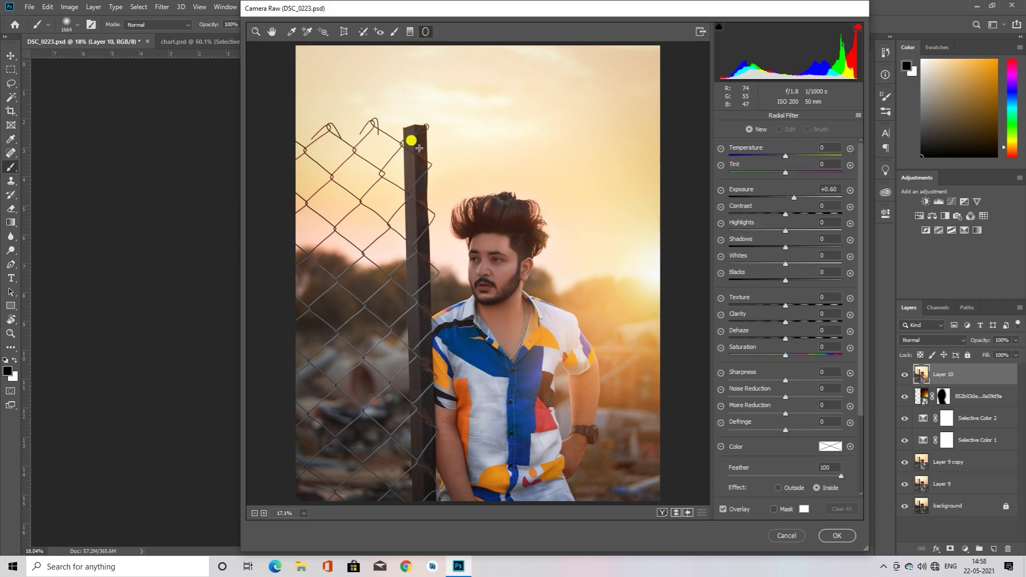
{"action": "left_click_drag", "start_coordinate": [451, 191], "coordinate": [546, 291]}
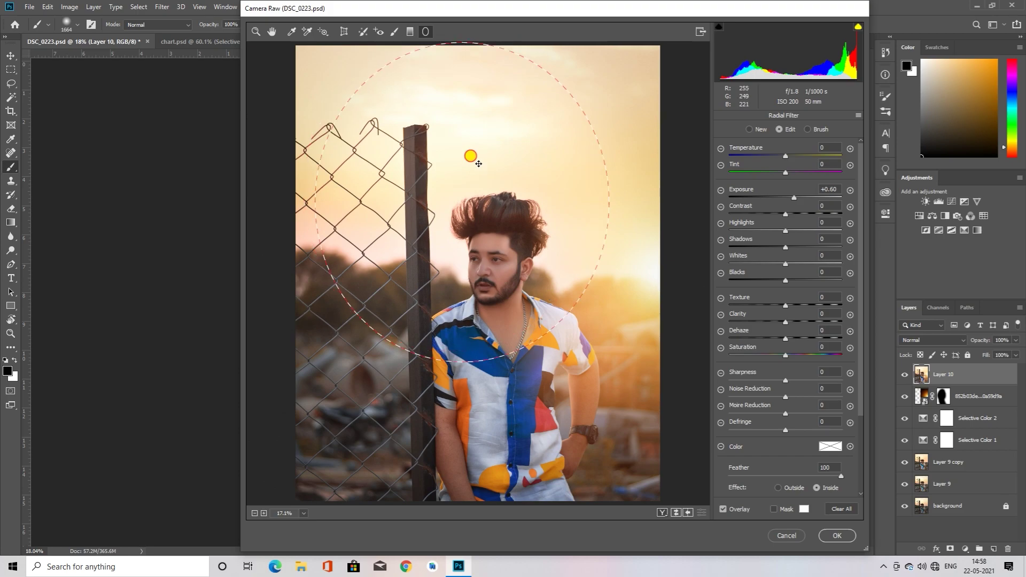
{"action": "left_click_drag", "start_coordinate": [472, 158], "coordinate": [510, 220]}
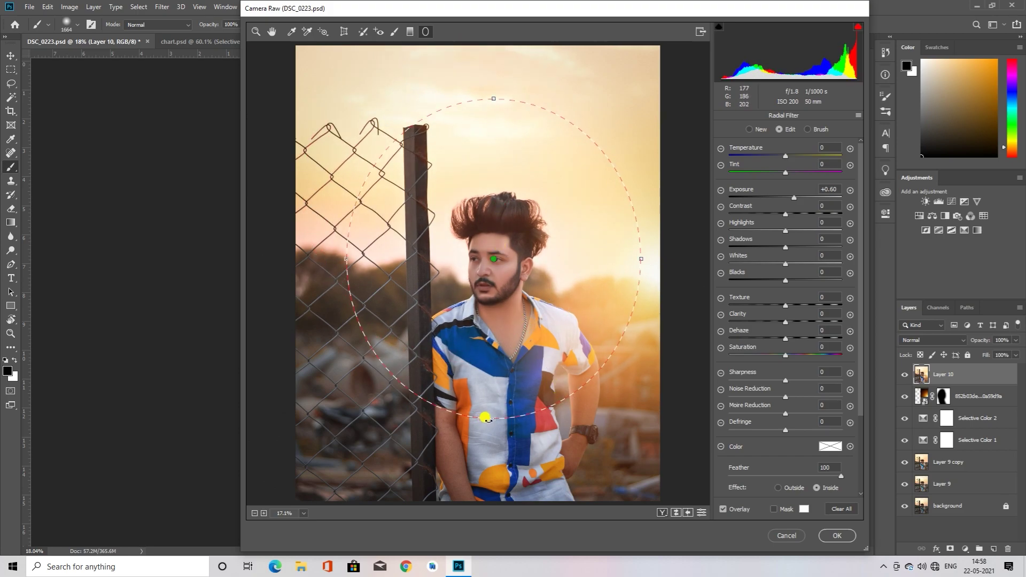
{"action": "left_click_drag", "start_coordinate": [486, 418], "coordinate": [487, 377]}
{"action": "left_click_drag", "start_coordinate": [641, 252], "coordinate": [599, 249]}
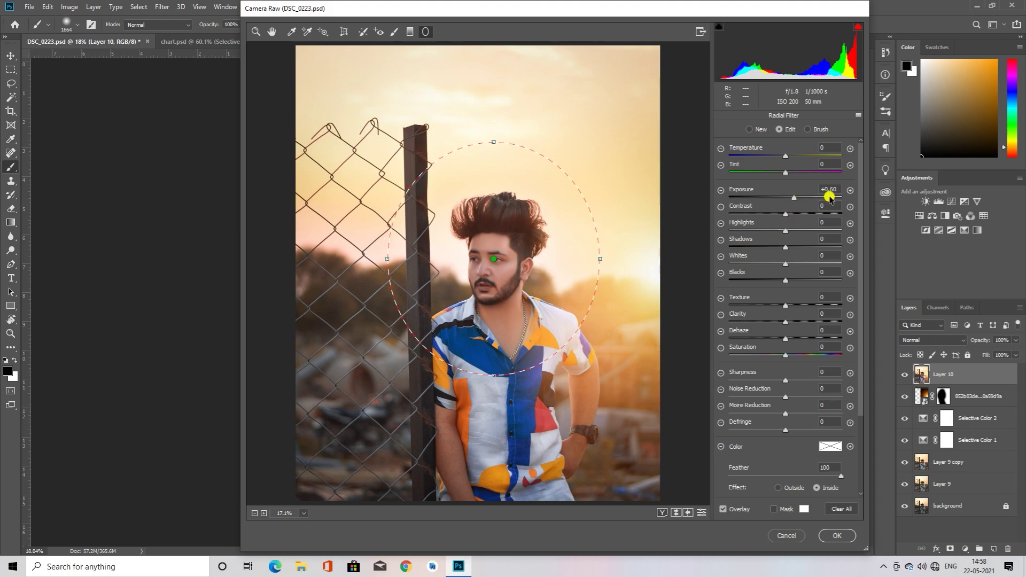
{"action": "double_click", "coordinate": [794, 198]}
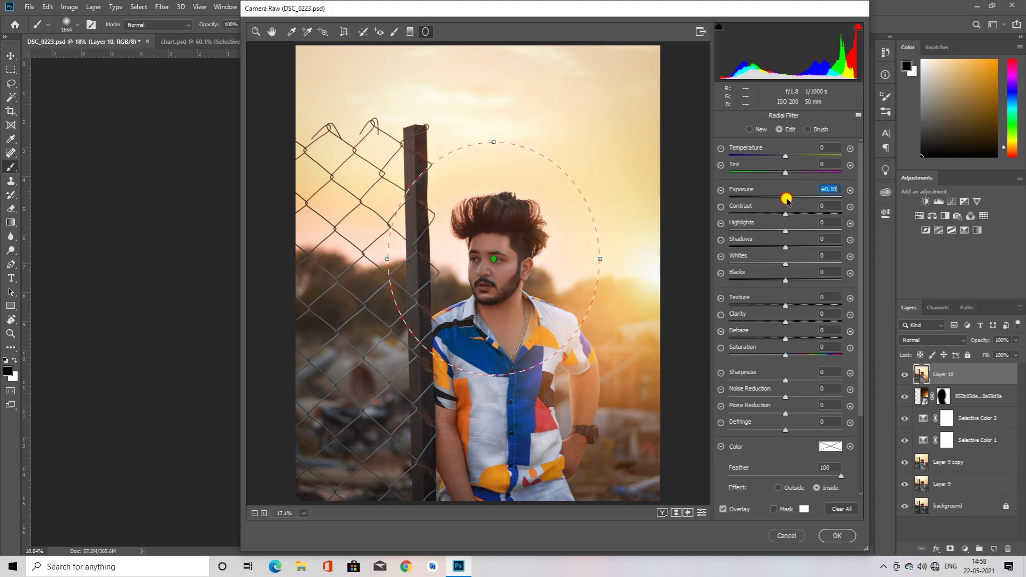
{"action": "left_click_drag", "start_coordinate": [786, 199], "coordinate": [792, 198]}
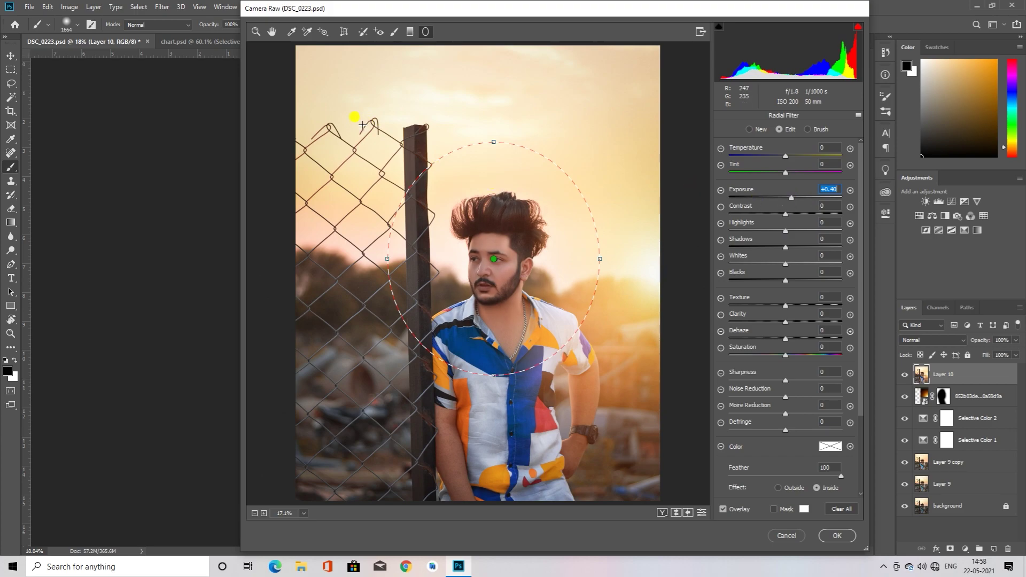
{"action": "left_click", "coordinate": [410, 32]}
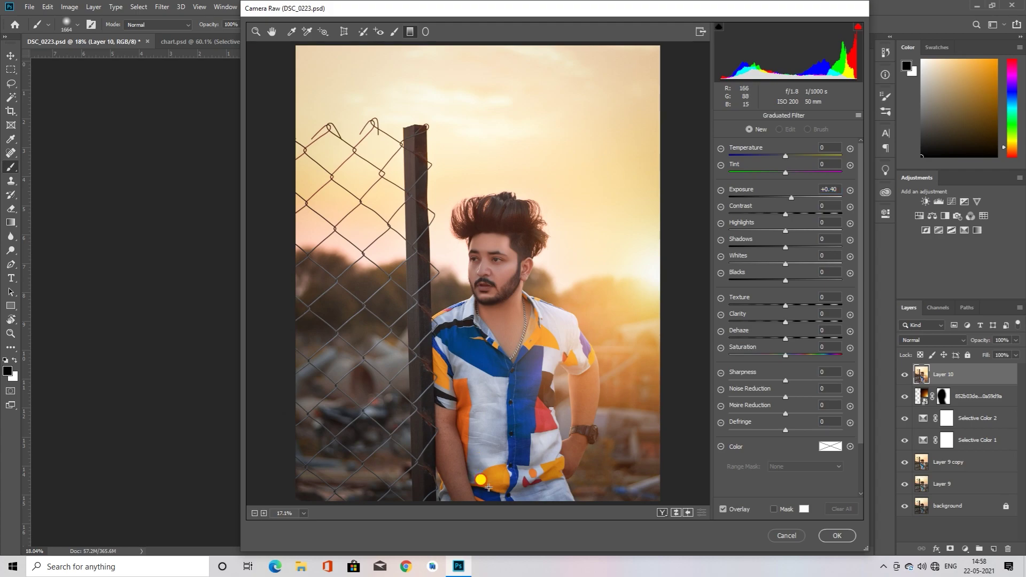
Draw a graduated filter from the bottom up to the chest with −1.20 exposure and added clarity.
{"action": "left_click_drag", "start_coordinate": [488, 487], "coordinate": [494, 296]}
{"action": "left_click_drag", "start_coordinate": [492, 368], "coordinate": [489, 475]}
{"action": "left_click_drag", "start_coordinate": [792, 198], "coordinate": [765, 198]}
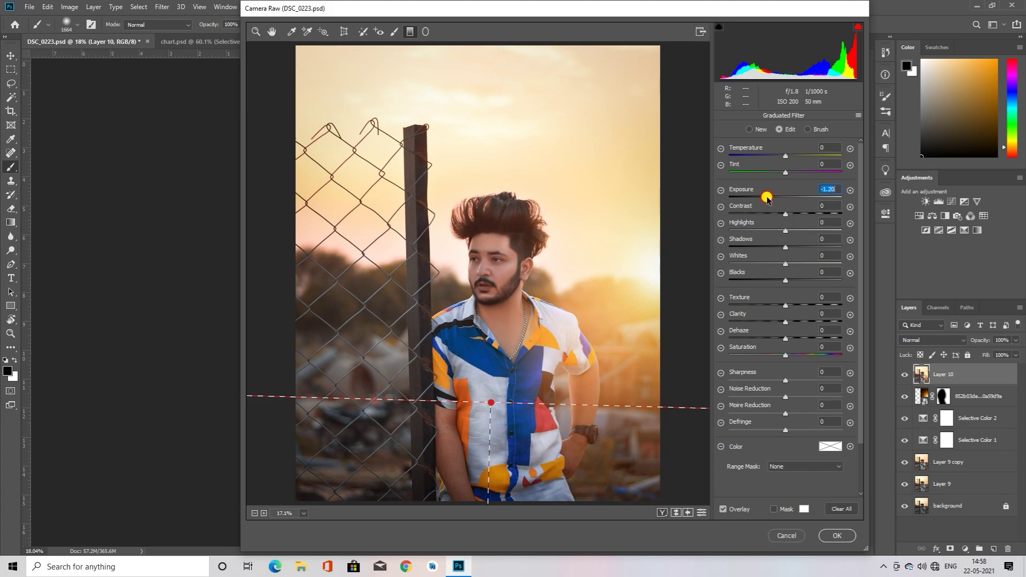
{"action": "left_click", "coordinate": [797, 322]}
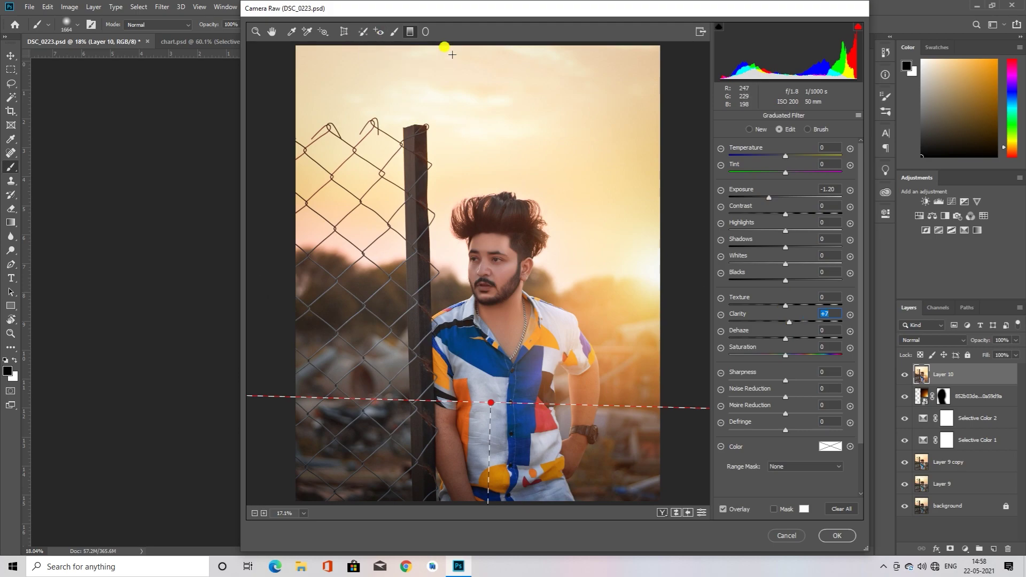
Brush a clarity +67 adjustment with zero exposure onto the hair, then apply the Camera Raw edits.
{"action": "left_click", "coordinate": [395, 33]}
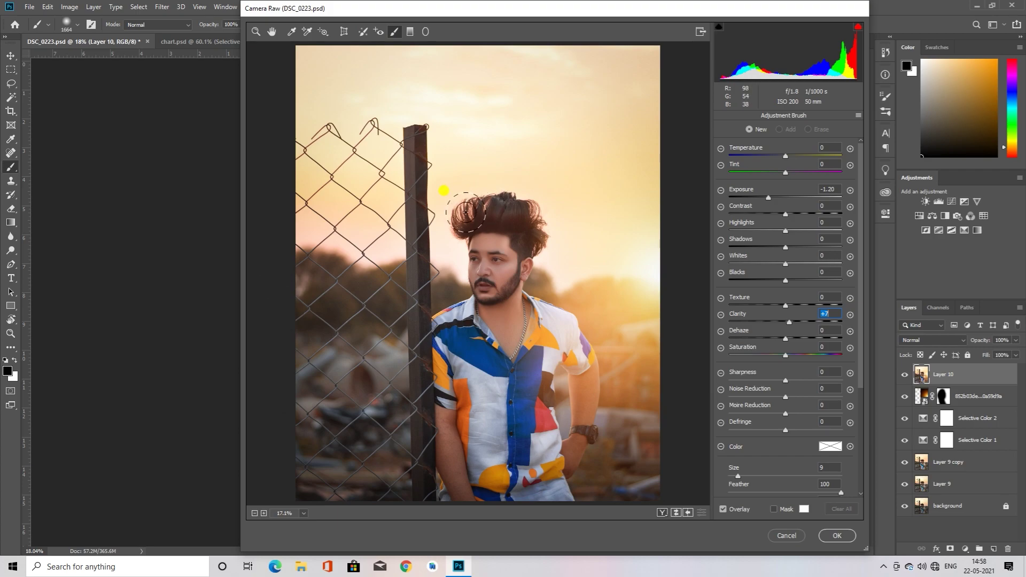
{"action": "left_click_drag", "start_coordinate": [466, 212], "coordinate": [536, 229]}
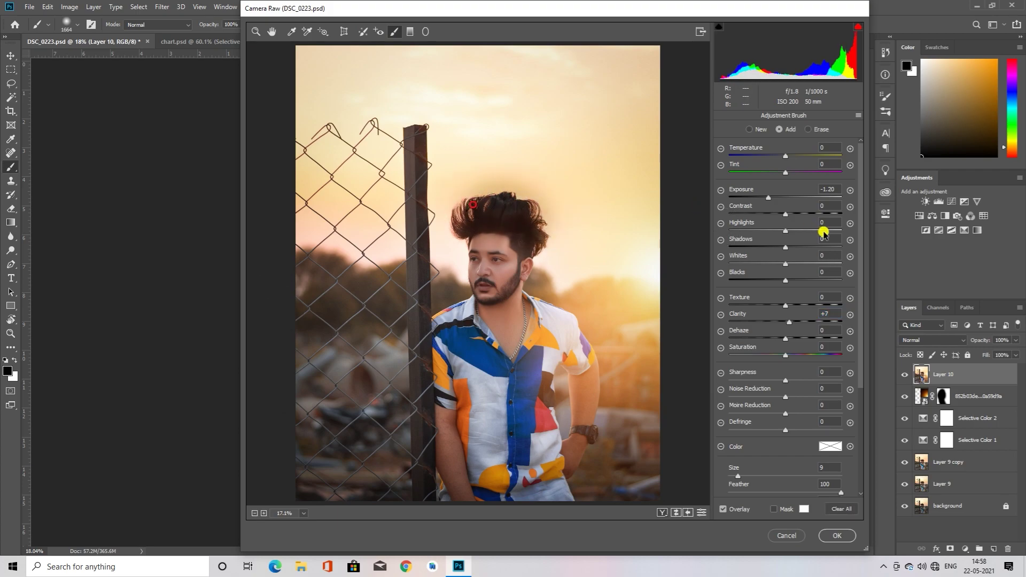
{"action": "double_click", "coordinate": [768, 197]}
{"action": "double_click", "coordinate": [791, 312]}
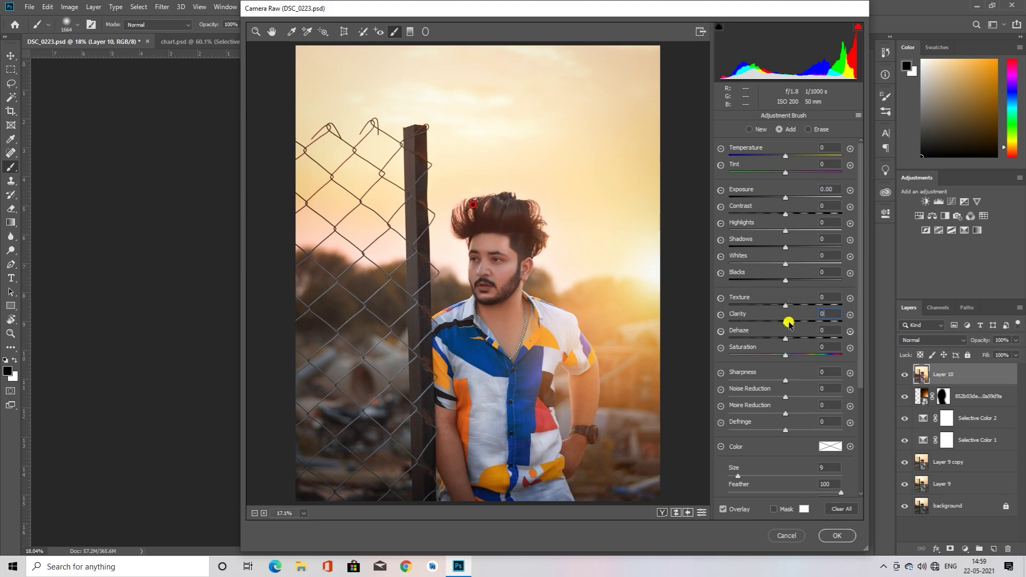
{"action": "left_click_drag", "start_coordinate": [788, 322], "coordinate": [829, 323]}
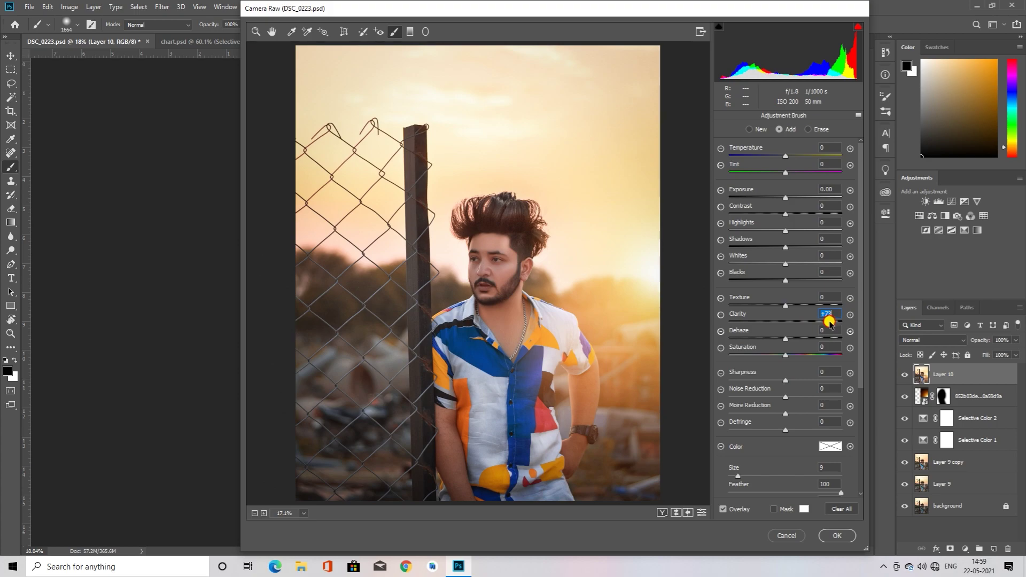
{"action": "mouse_move", "coordinate": [829, 323]}
{"action": "left_mouse_down"}
{"action": "mouse_move", "coordinate": [786, 325]}
{"action": "mouse_move", "coordinate": [835, 332]}
{"action": "left_mouse_up"}
{"action": "left_click", "coordinate": [835, 536]}
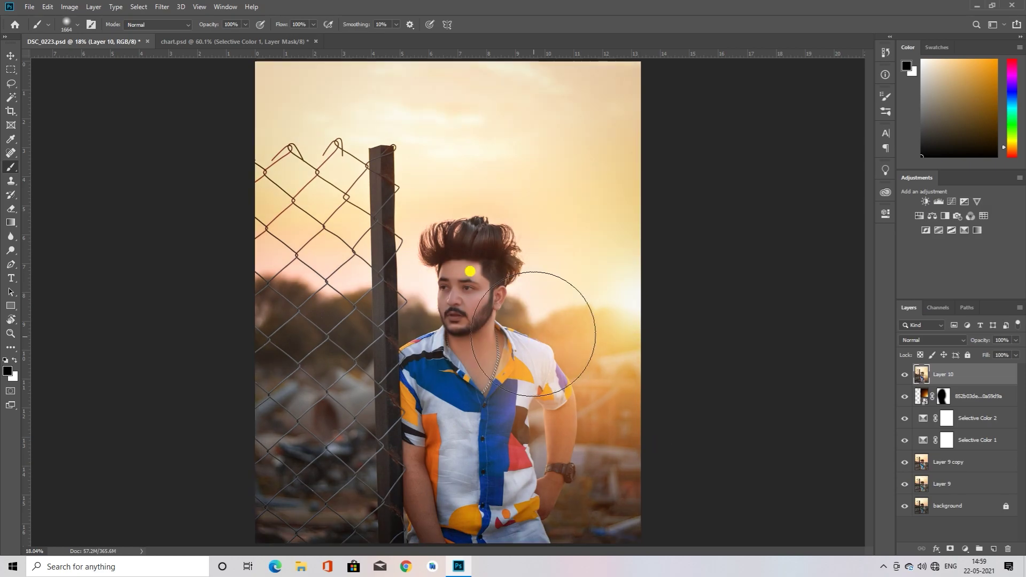
Fit the whole image on screen with the Zoom tool's Fit Screen option.
{"action": "key", "text": "z"}
{"action": "right_click", "coordinate": [557, 278]}
{"action": "left_click", "coordinate": [588, 284]}
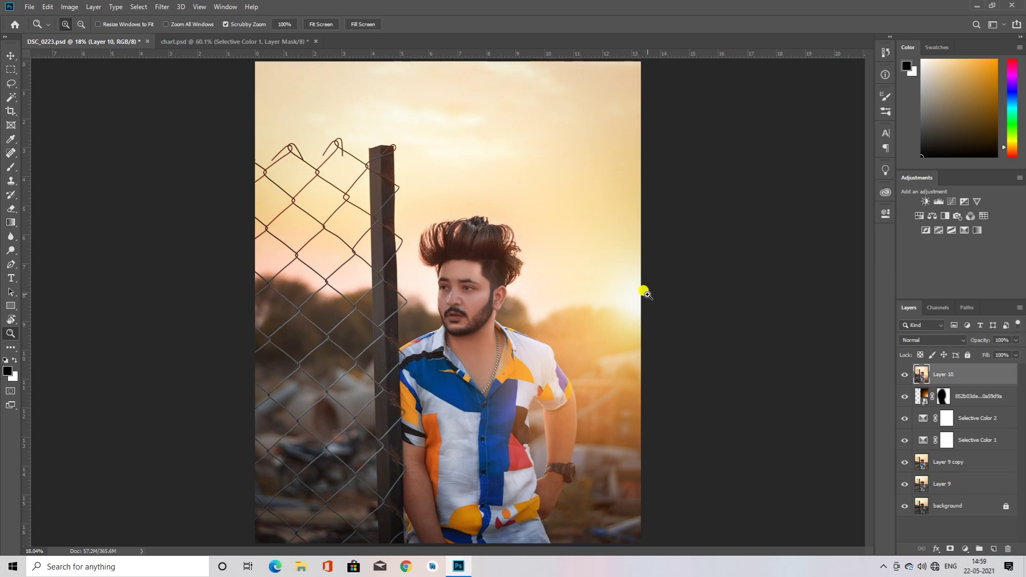
Solo the original Layer 9 to compare, then show all layers again.
{"action": "key", "text": "alt"}
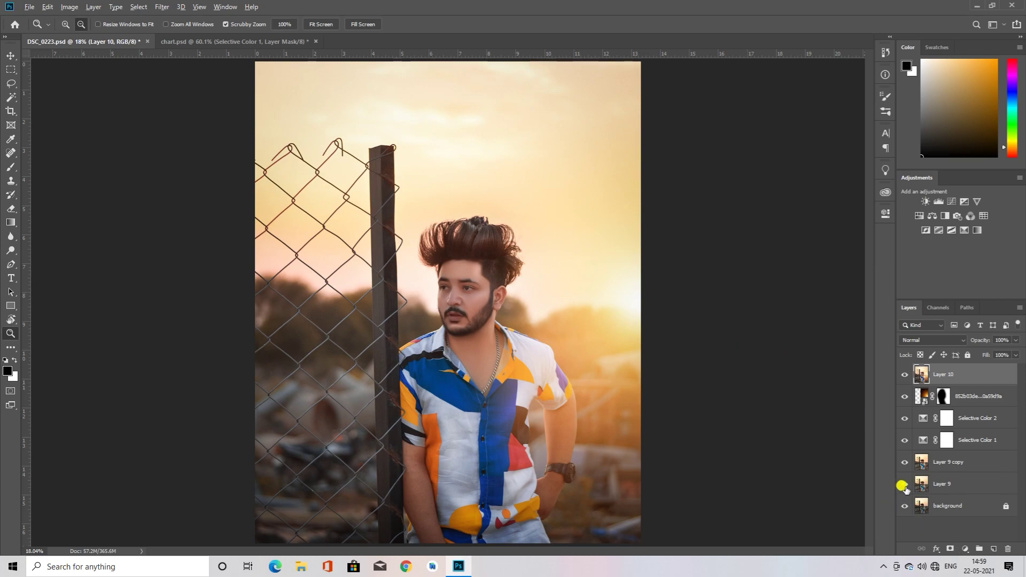
{"action": "left_click", "coordinate": [905, 484], "text": "alt"}
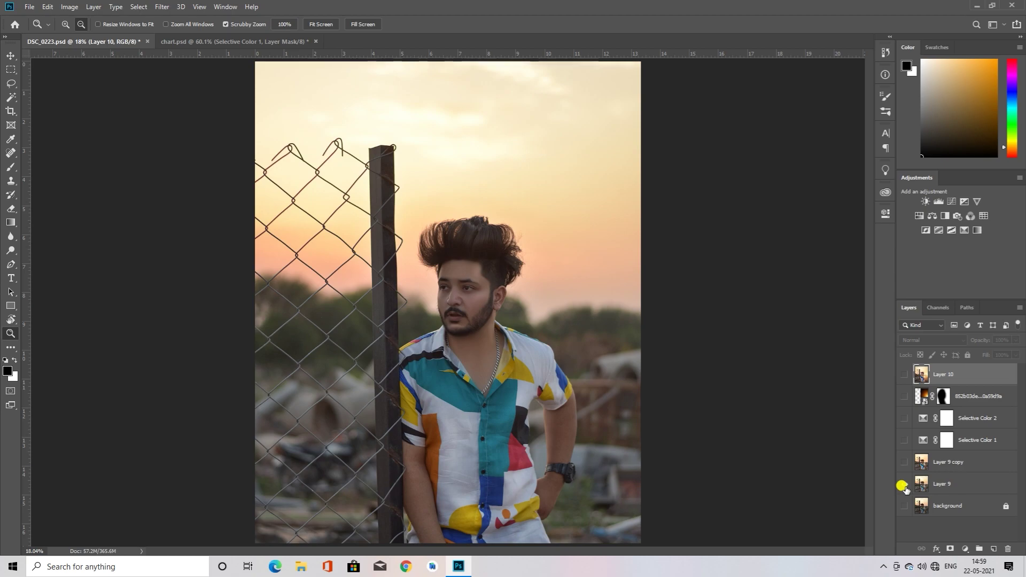
{"action": "left_click", "coordinate": [904, 486], "text": "alt"}
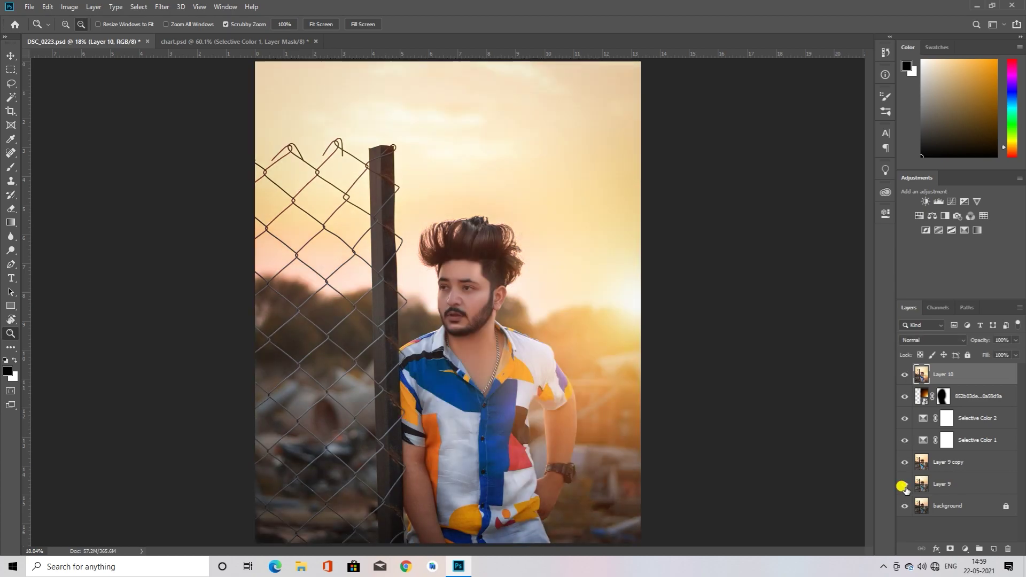